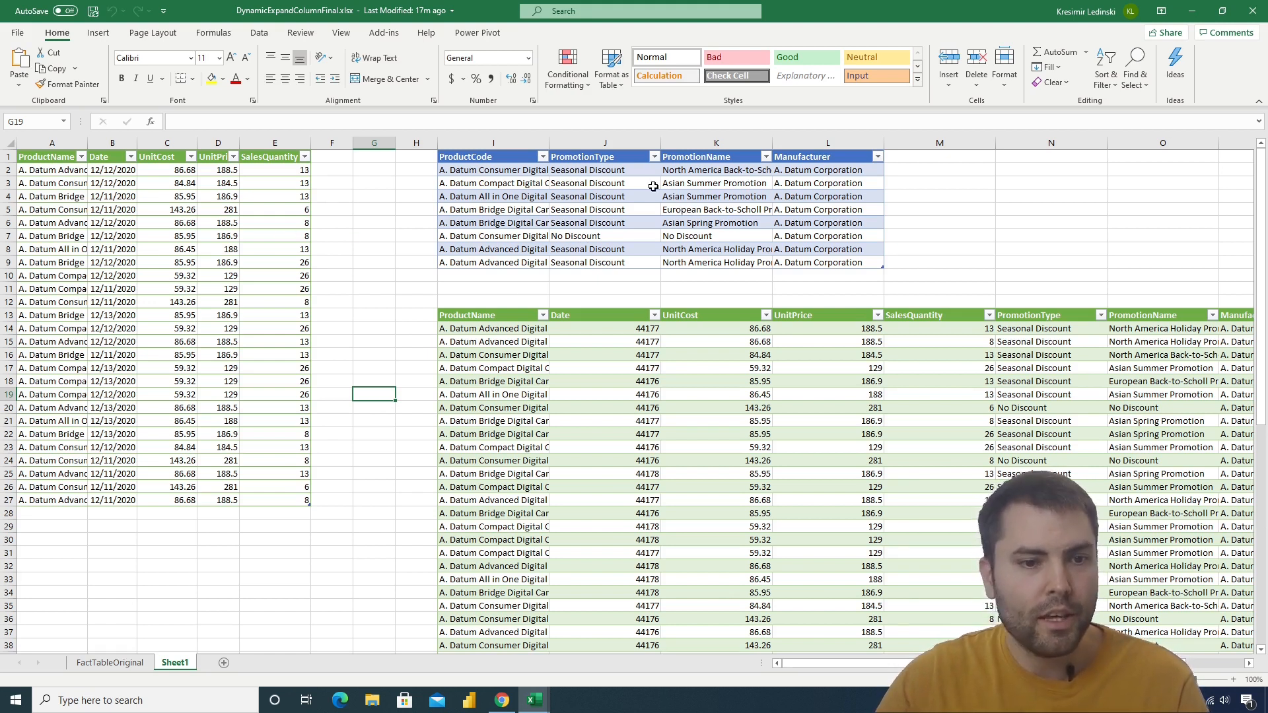
Examine the sales table, the product promotion table and the two merged result tables on Sheet1
left_click_drag(49, 158, 307, 504)
left_click_drag(485, 157, 826, 259)
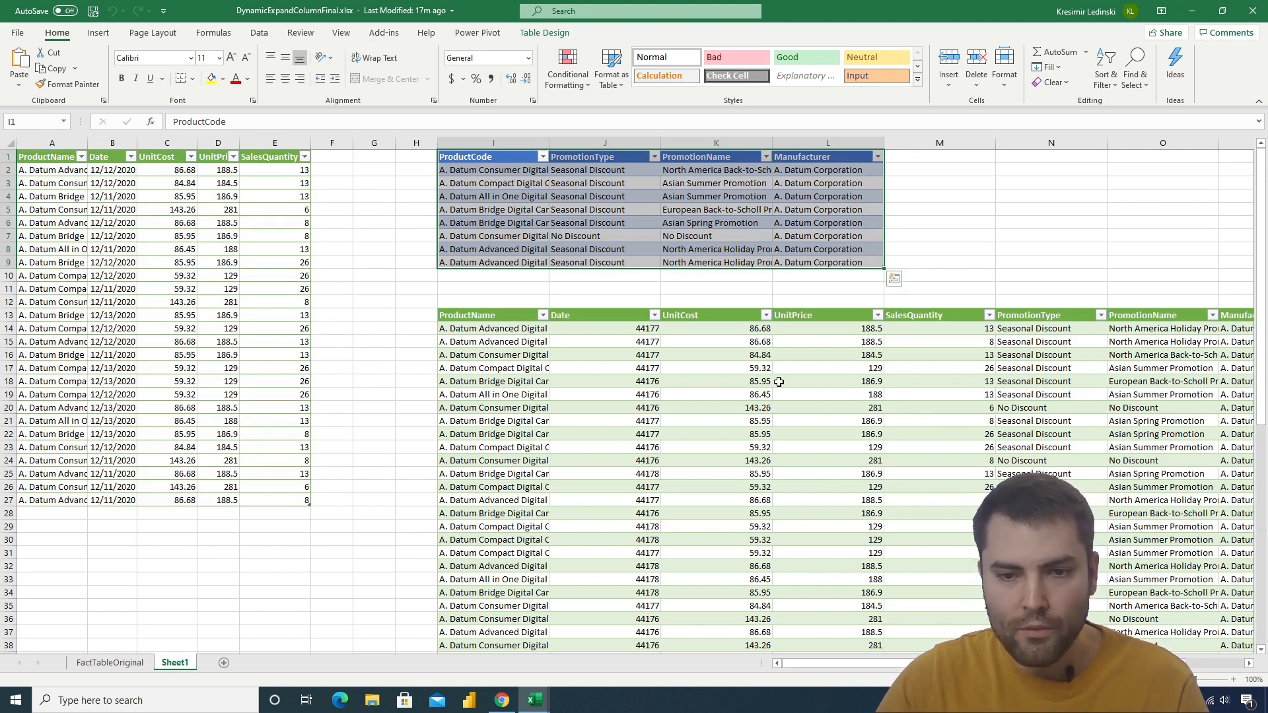
scroll(880, 389, "down", 1)
scroll(881, 390, "down", 8)
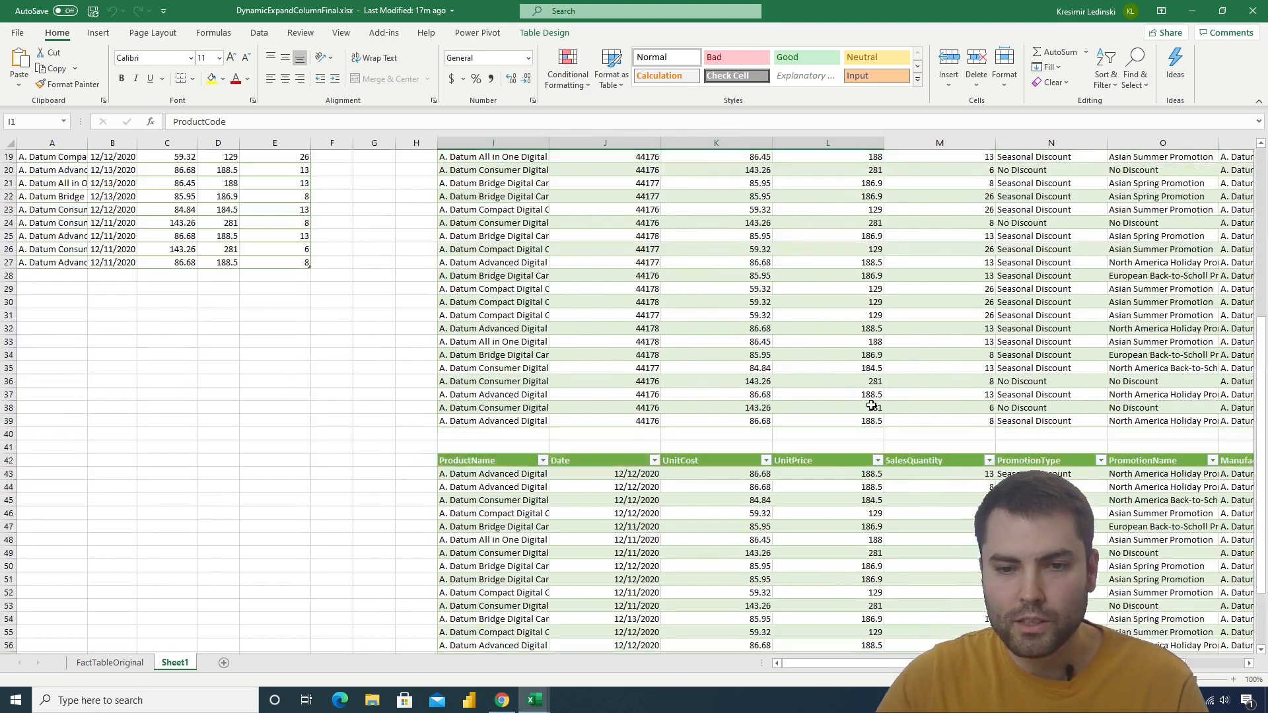
scroll(872, 404, "up", 7)
left_click(763, 339)
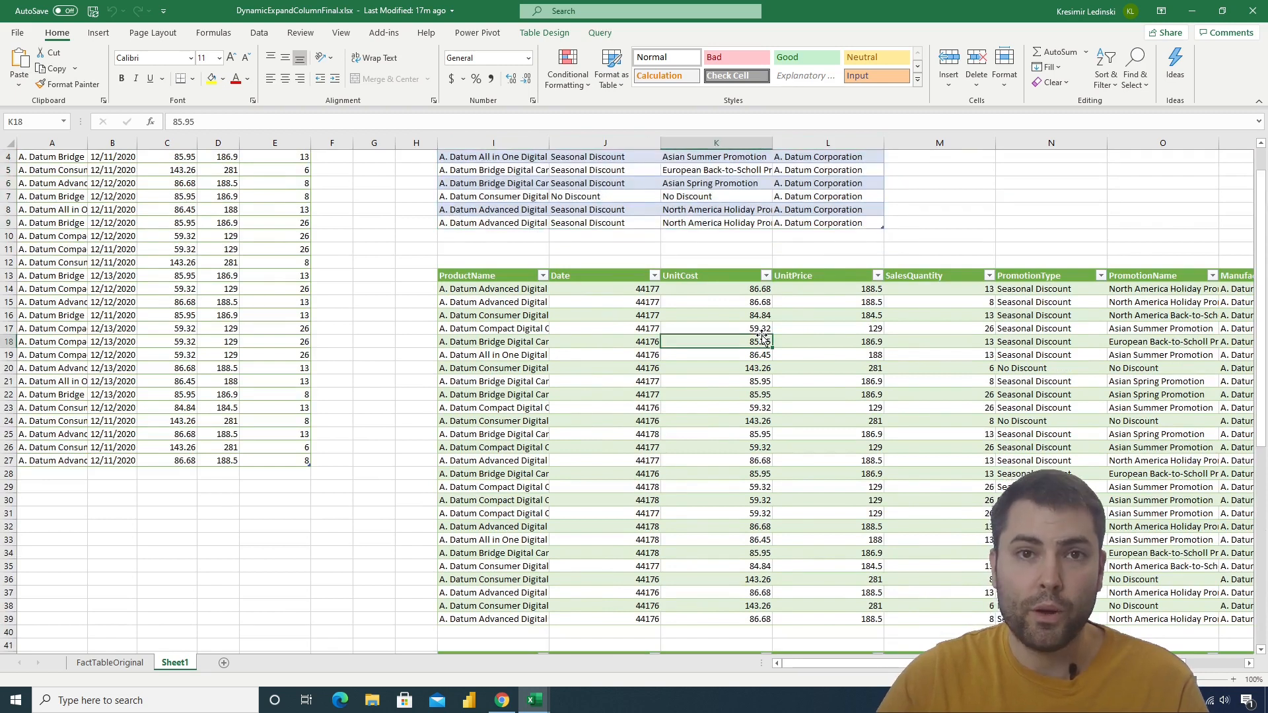
scroll(976, 349, "up", 1)
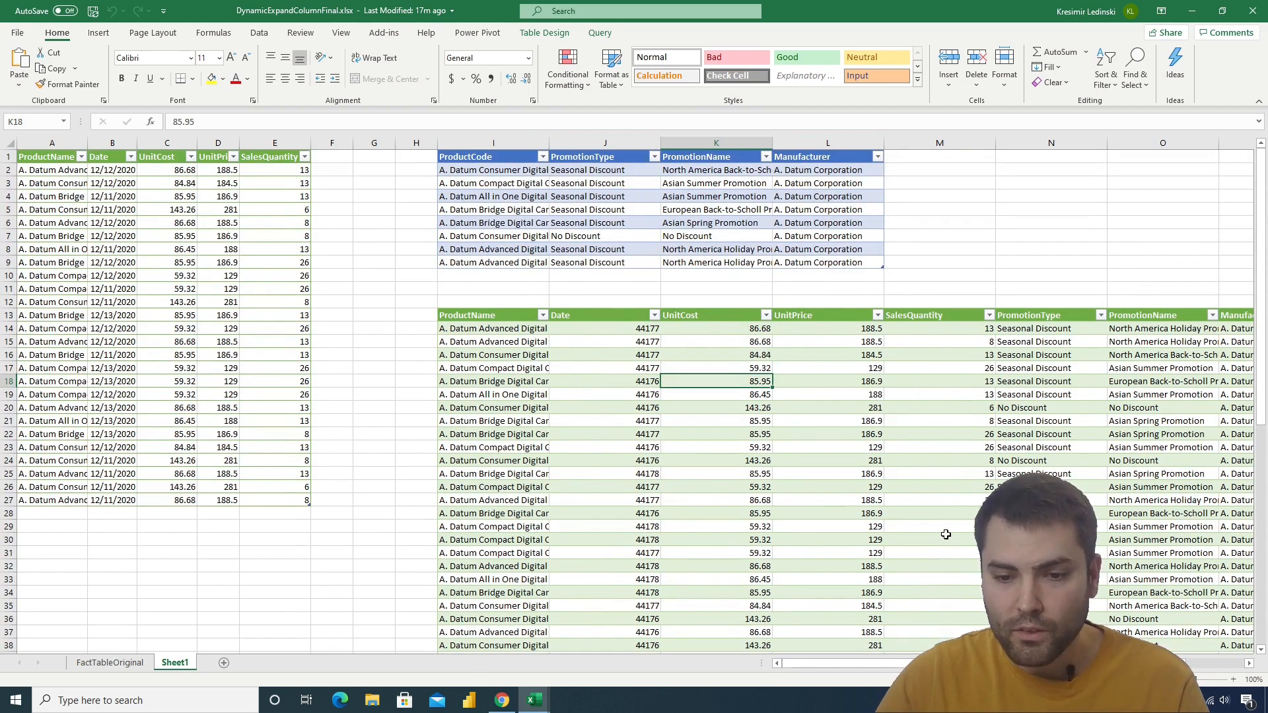
scroll(865, 501, "right", 3)
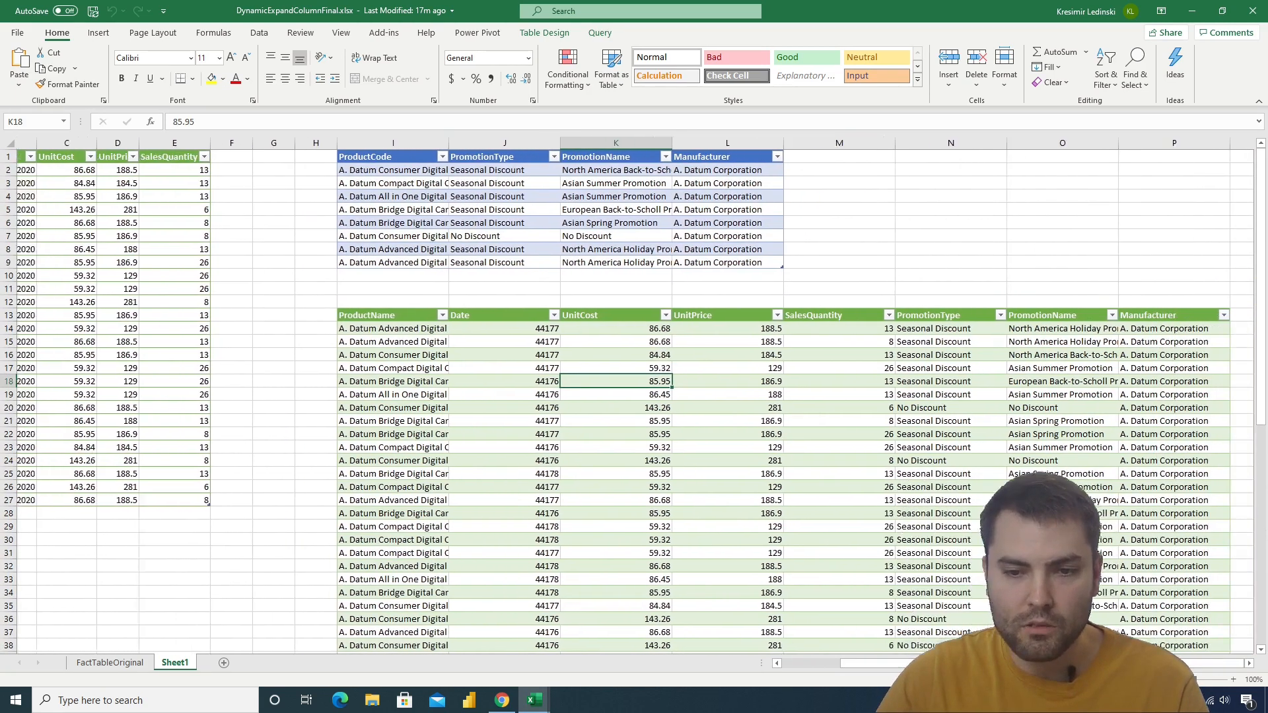
left_click(691, 372)
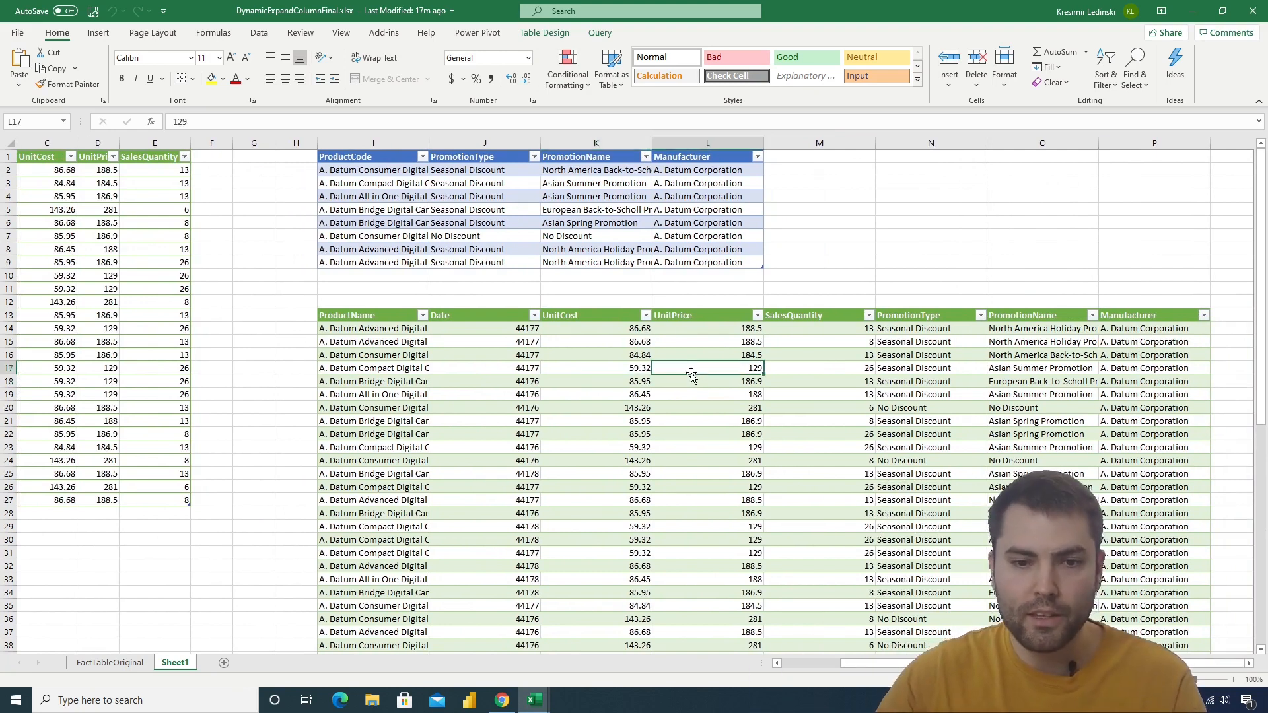
scroll(691, 375, "down", 4)
scroll(697, 410, "down", 4)
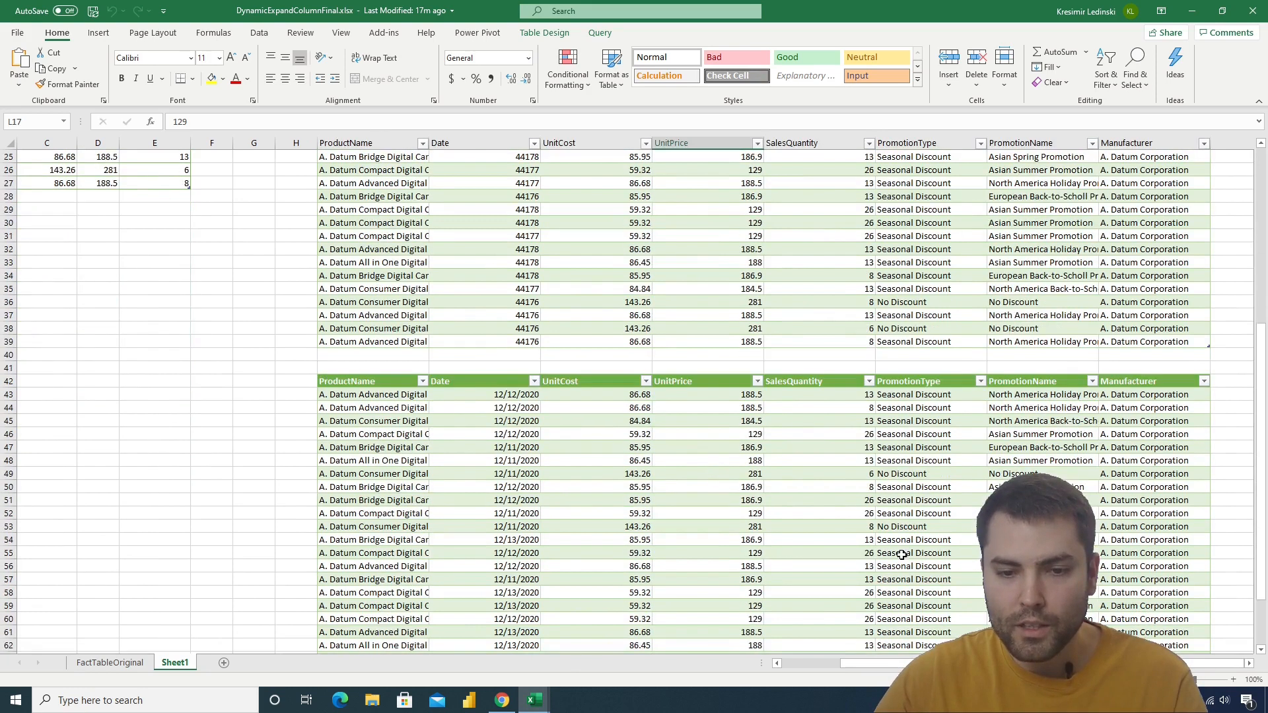
left_click(713, 461)
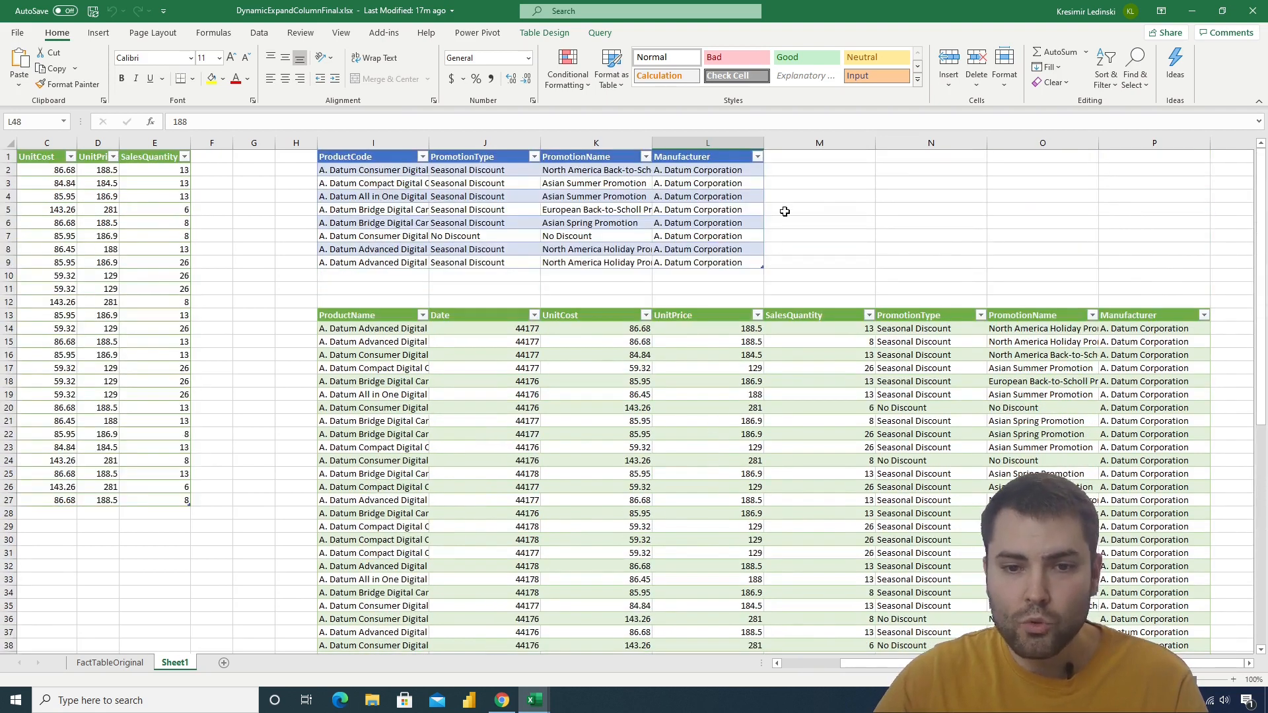
Add a "Type" column after Manufacturer in the product promotion table and fill all its rows with "Low"
left_click(798, 158)
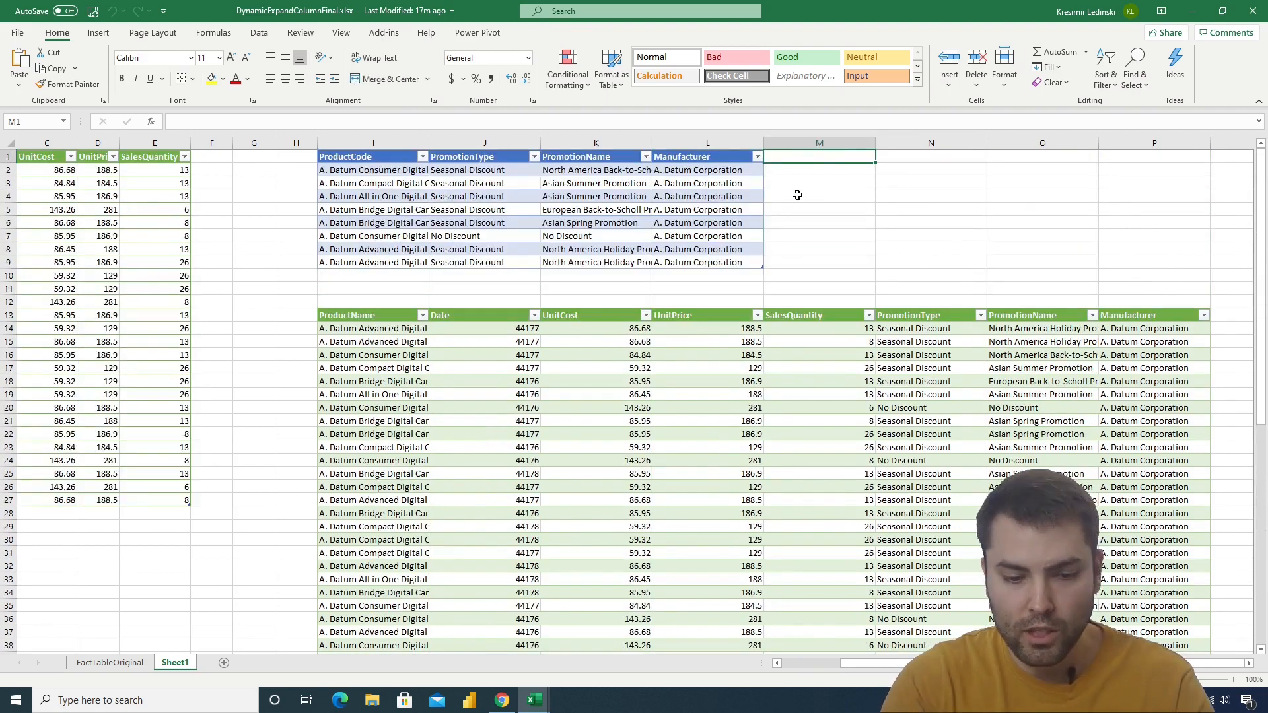
type("Type")
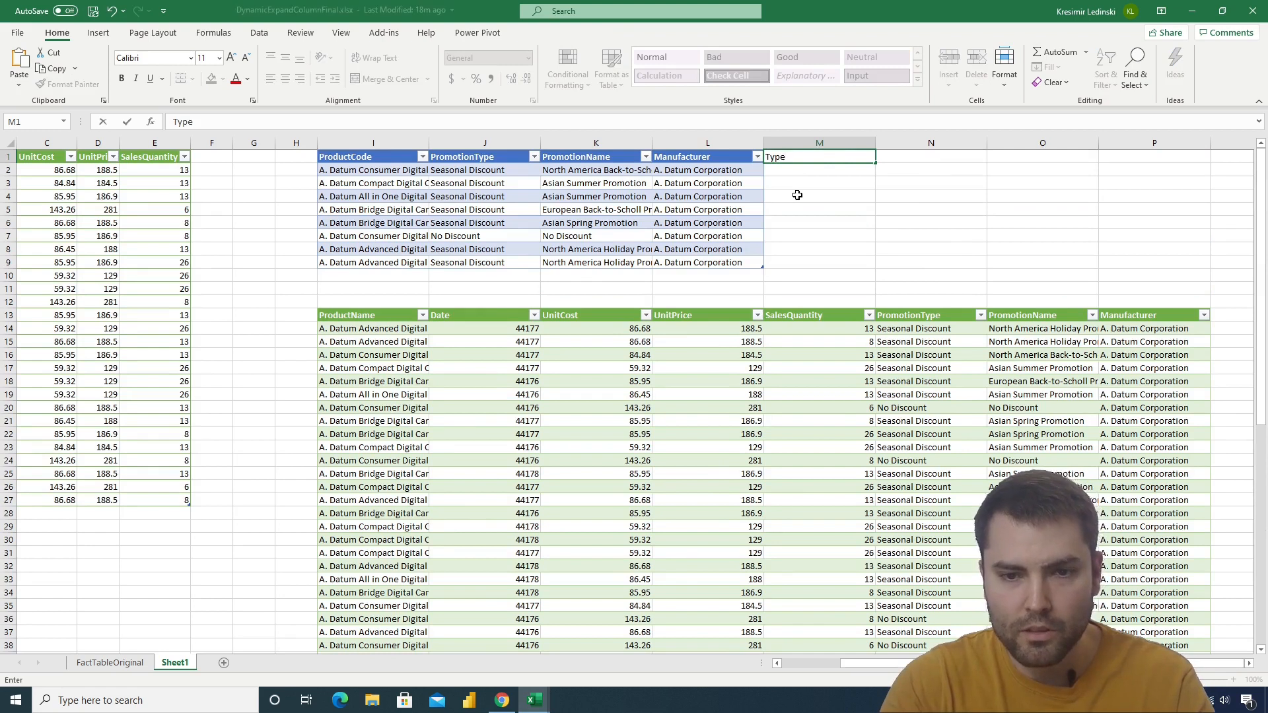
key("Return")
left_click_drag(790, 173, 801, 262)
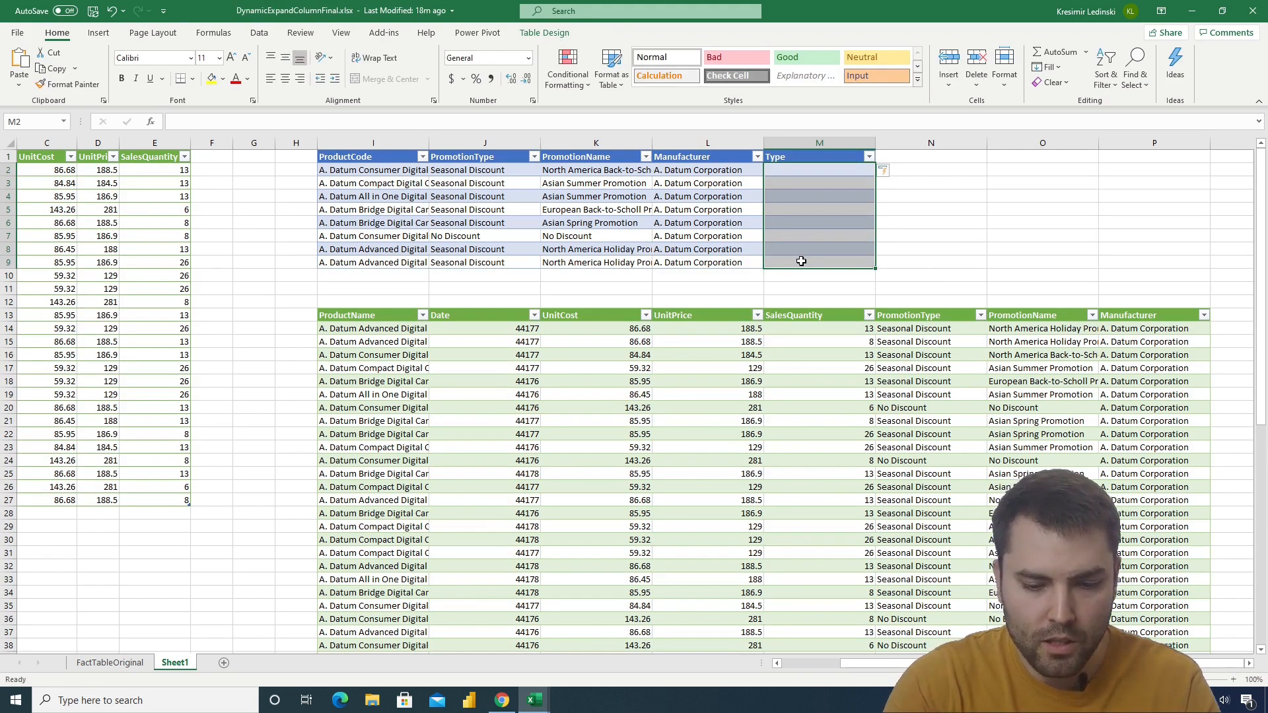
type("Low")
key("ctrl+Return")
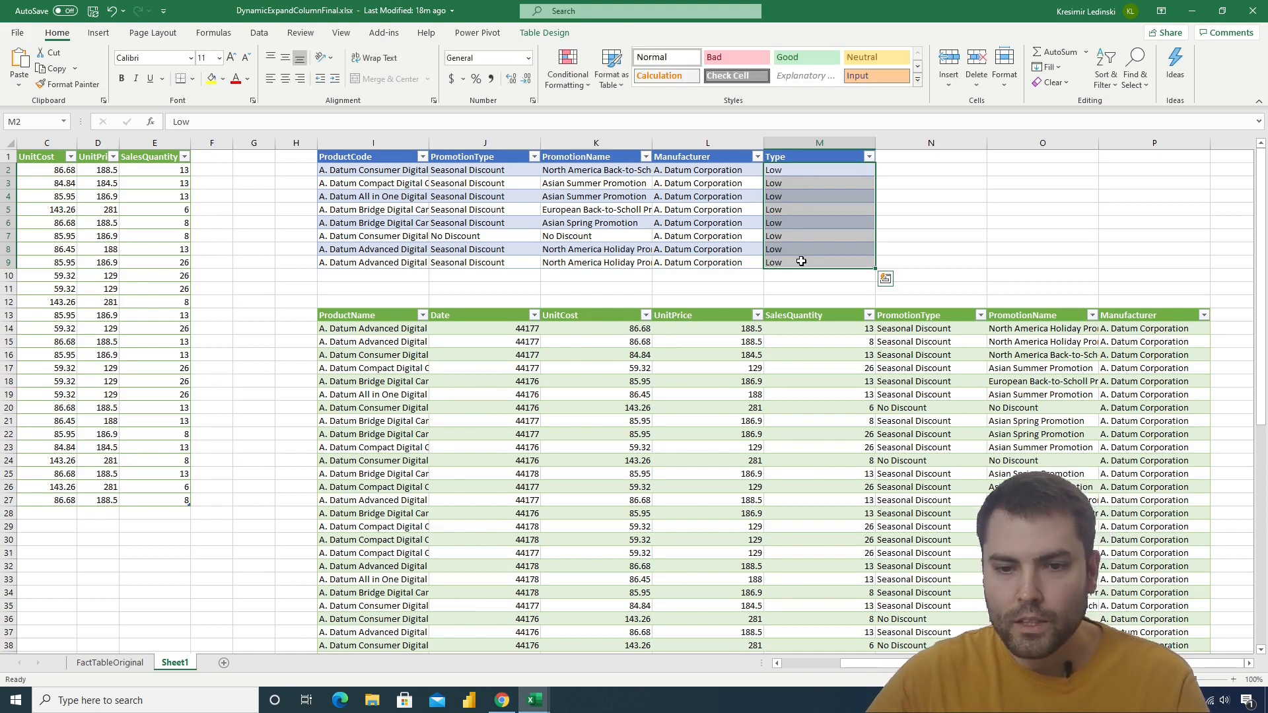
Refresh the upper merged table starting at row 13 and compare its columns with the product promotion table's headers
left_click(753, 406)
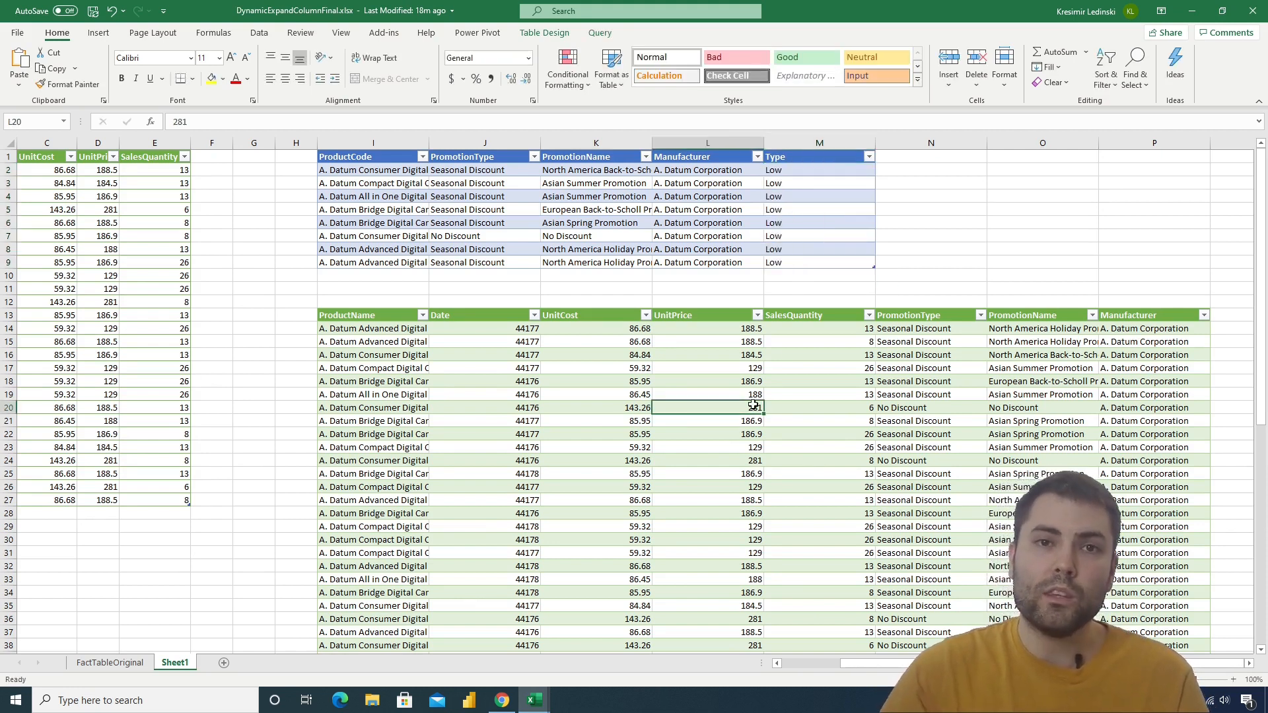
right_click(745, 383)
left_click(772, 398)
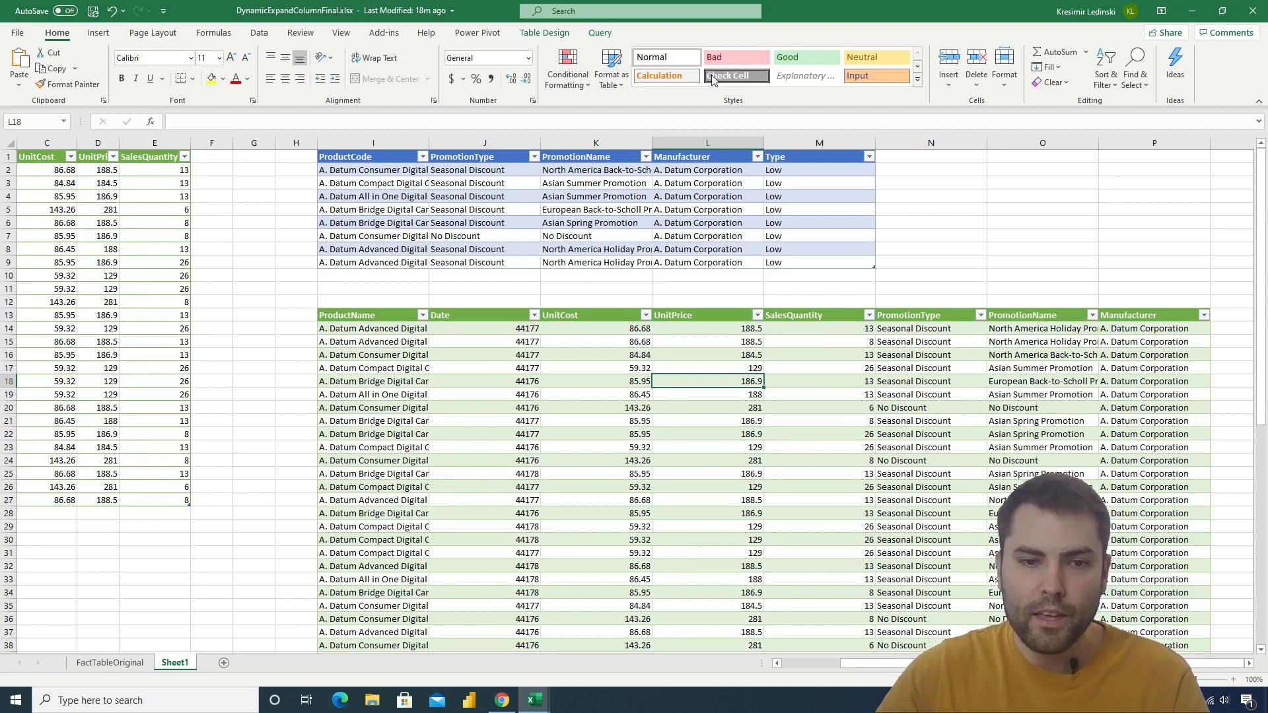
left_click_drag(465, 156, 667, 156)
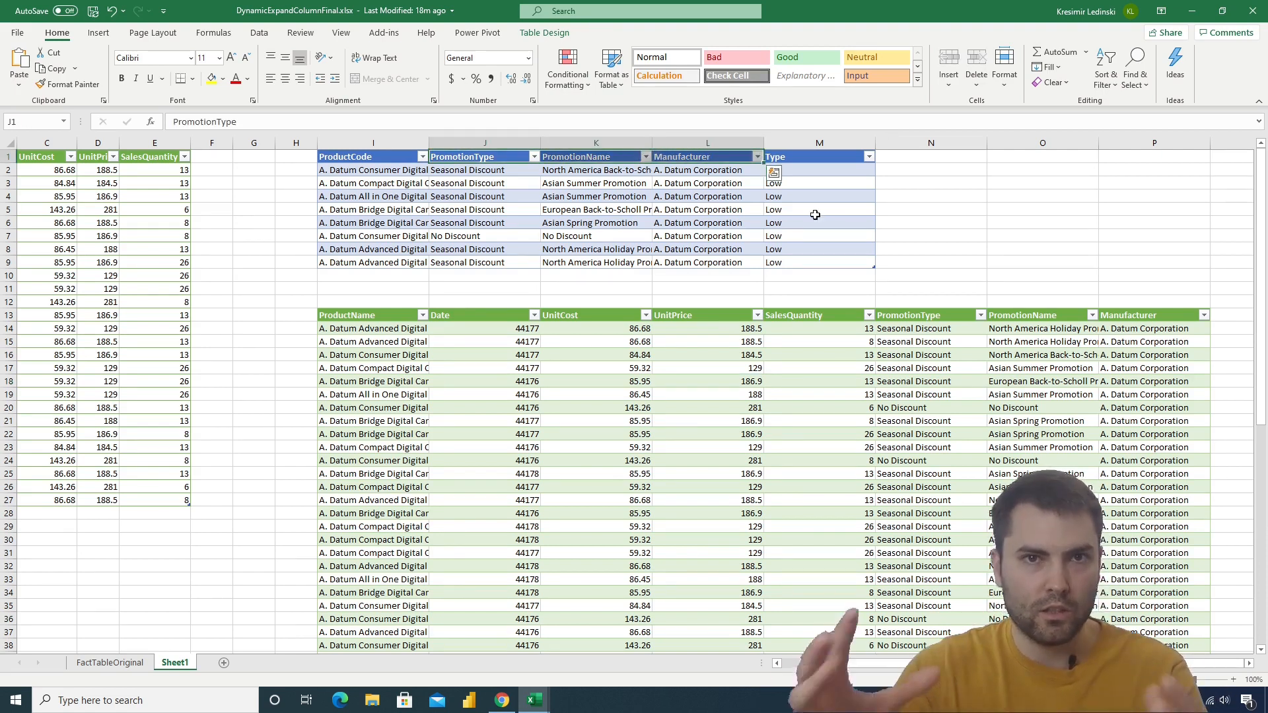
left_click_drag(805, 159, 794, 249)
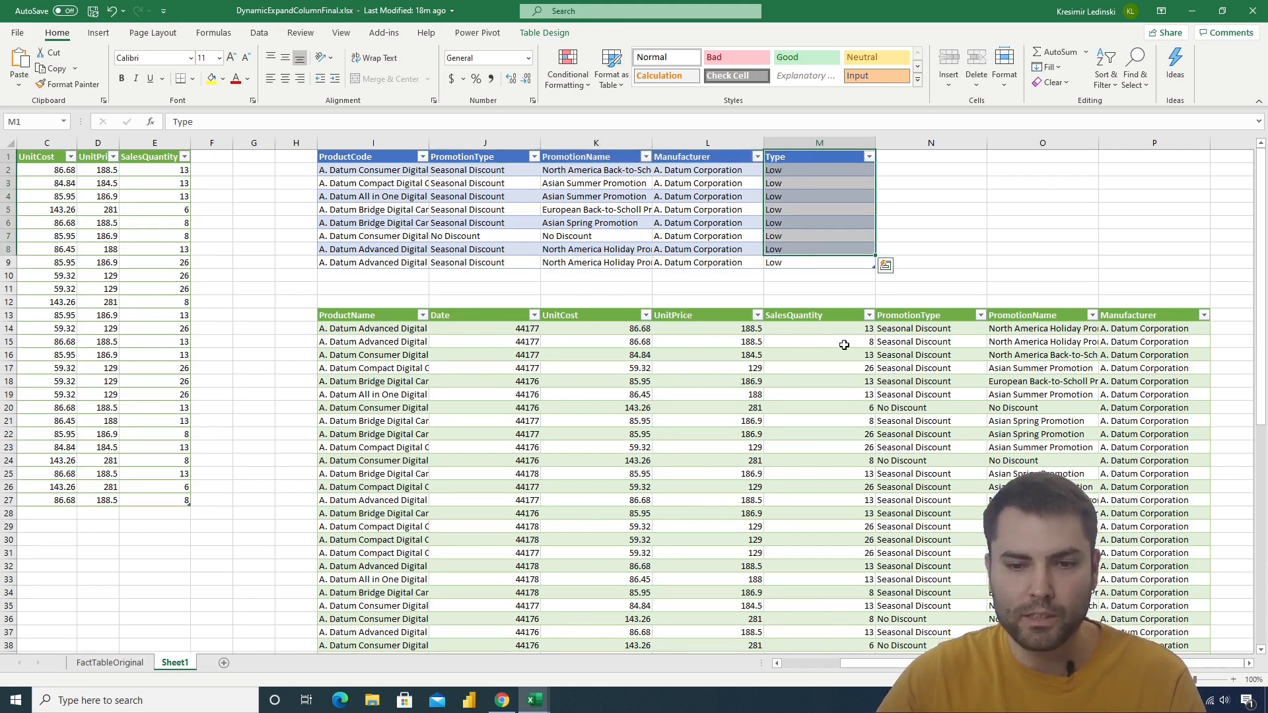
Refresh the lower merged table starting at row 42 and check its columns against the other tables at 85% zoom
scroll(844, 345, "down", 7)
scroll(860, 407, "down", 2)
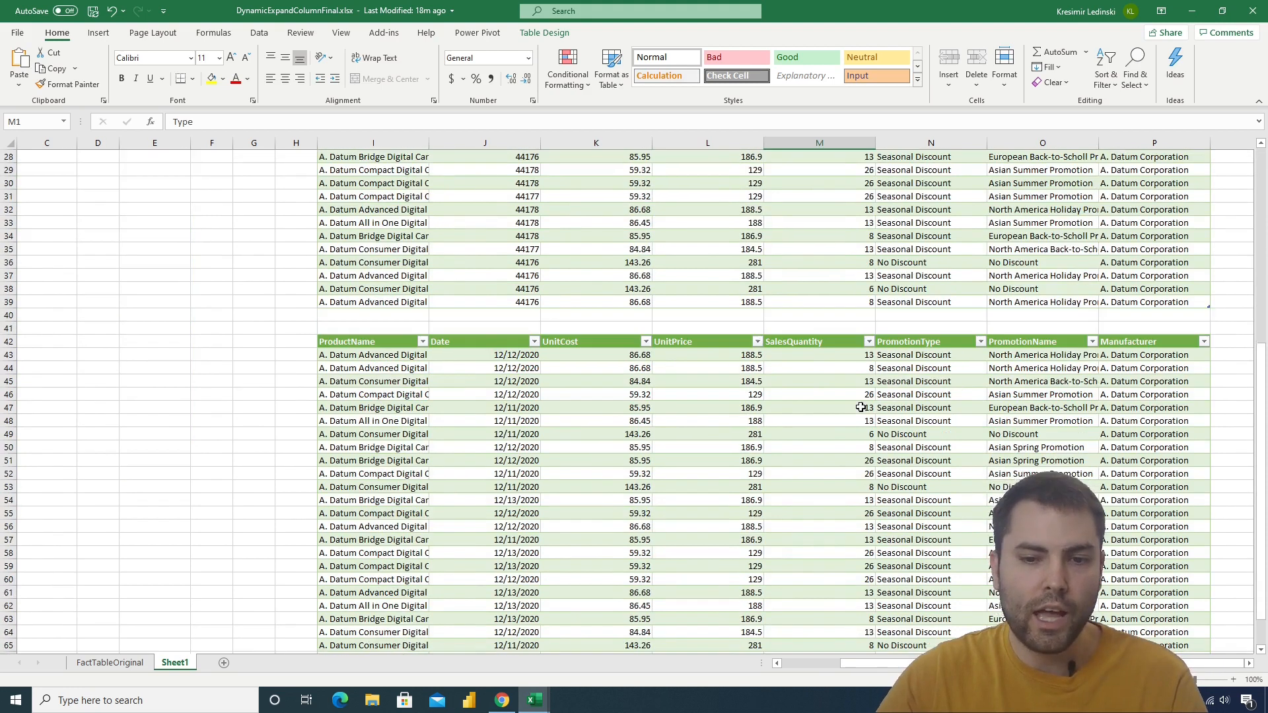
scroll(835, 418, "down", 3)
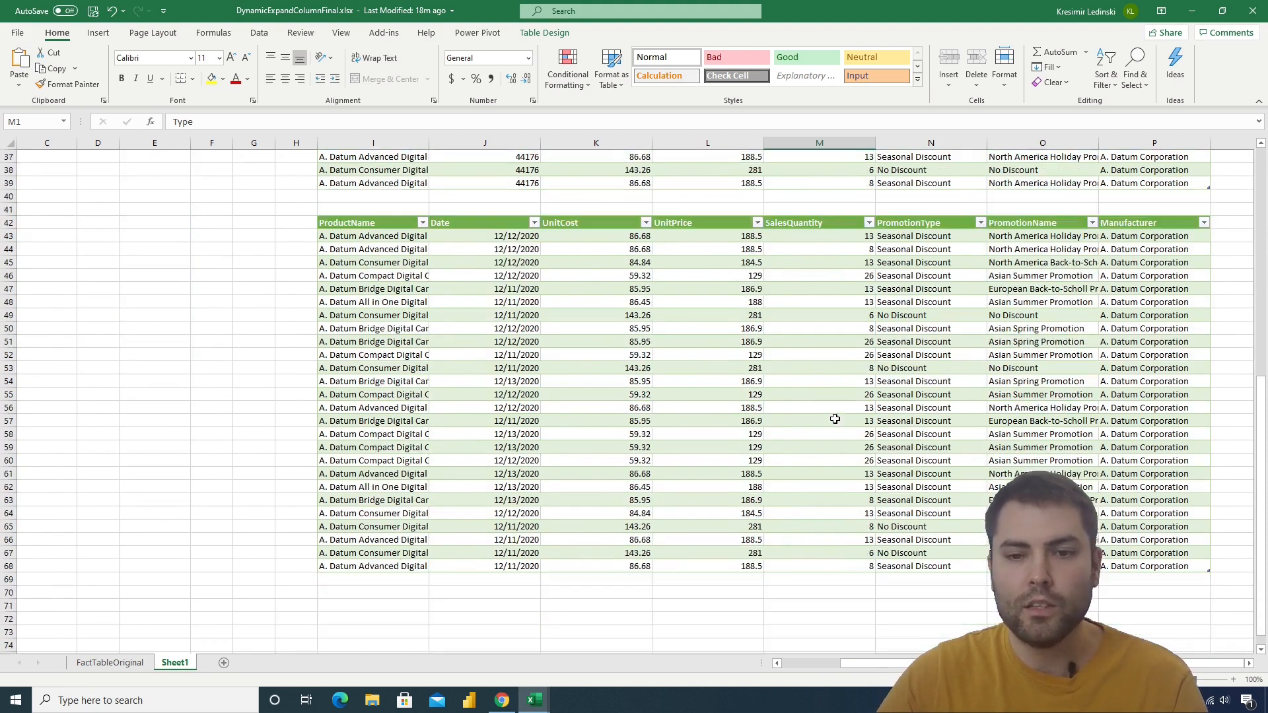
left_click(701, 330)
left_click(719, 294)
right_click(719, 294)
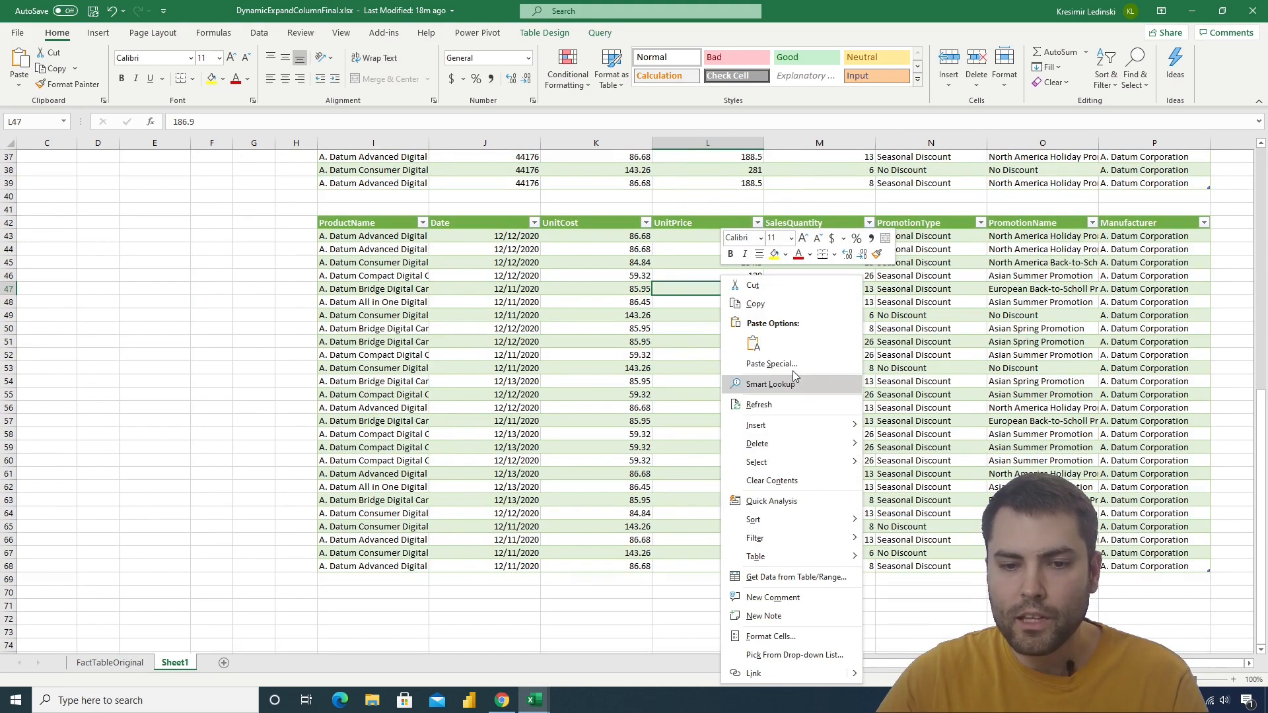
left_click(764, 404)
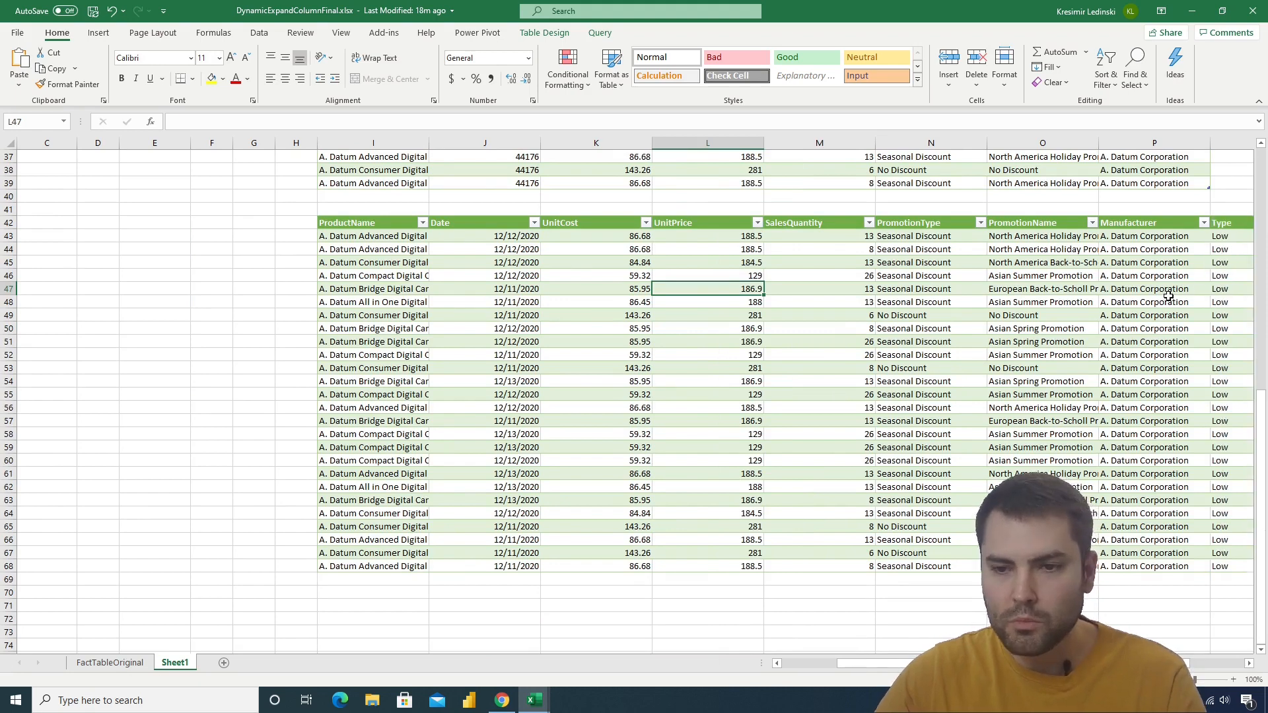
scroll(1168, 295, "down", 1, "ctrl")
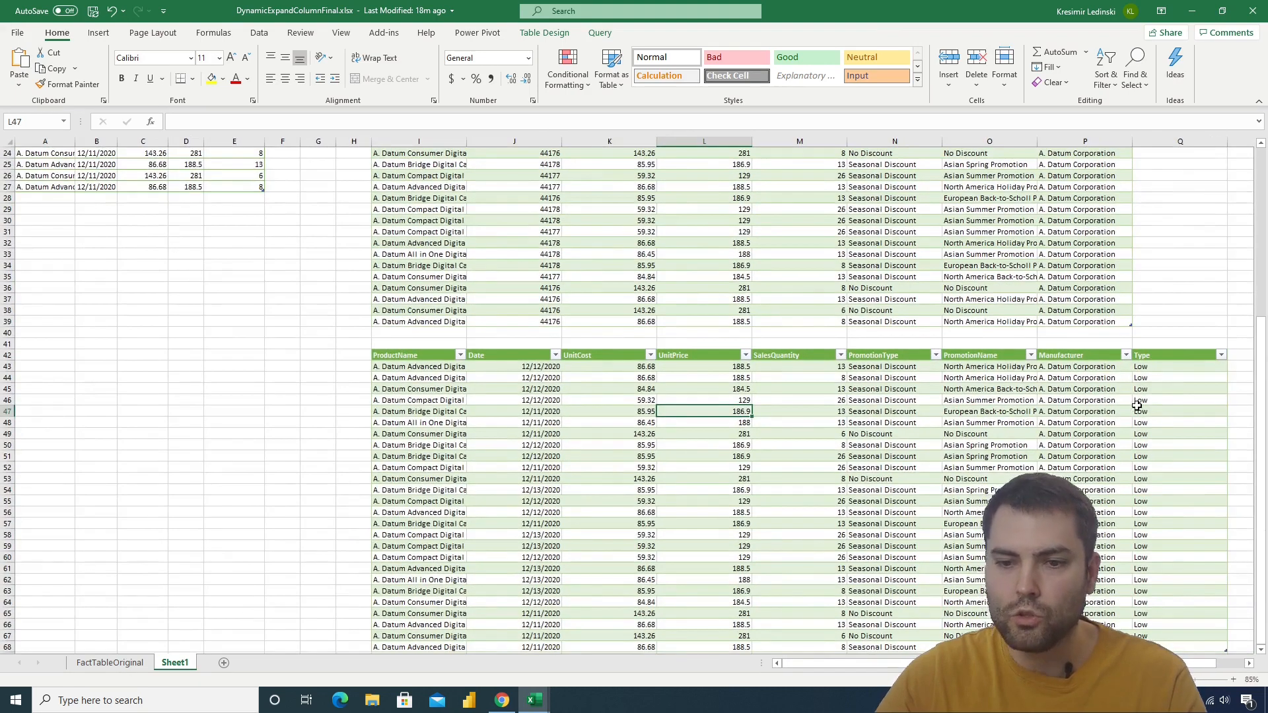
scroll(1146, 406, "up", 6)
scroll(1143, 405, "up", 2)
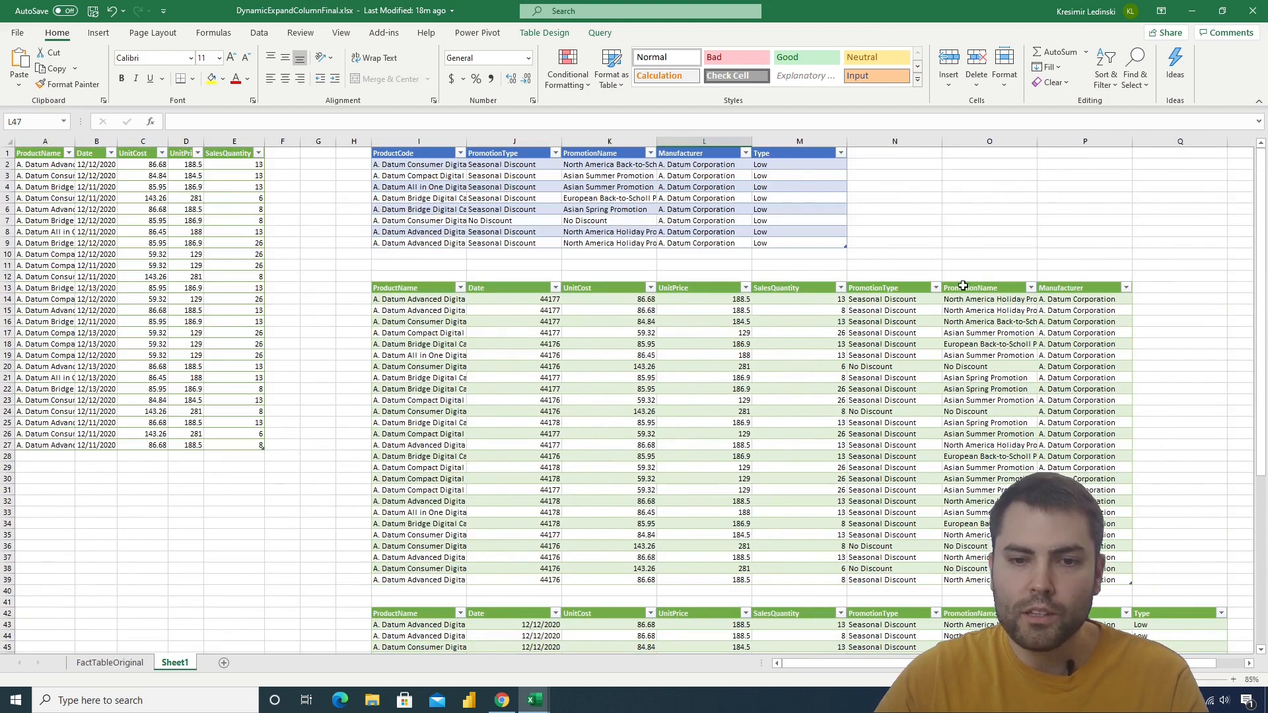
Rename the Manufacturer header in the product promotion table as "Other"
left_click(688, 158)
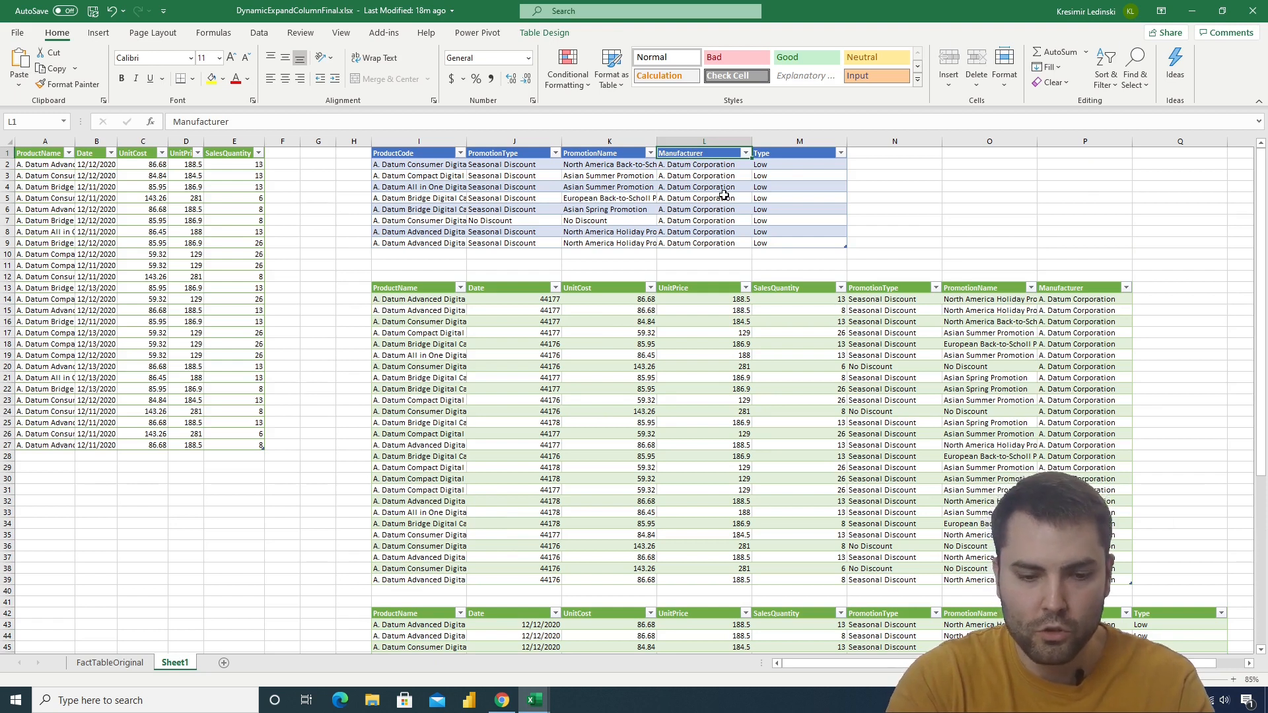
type("Oth")
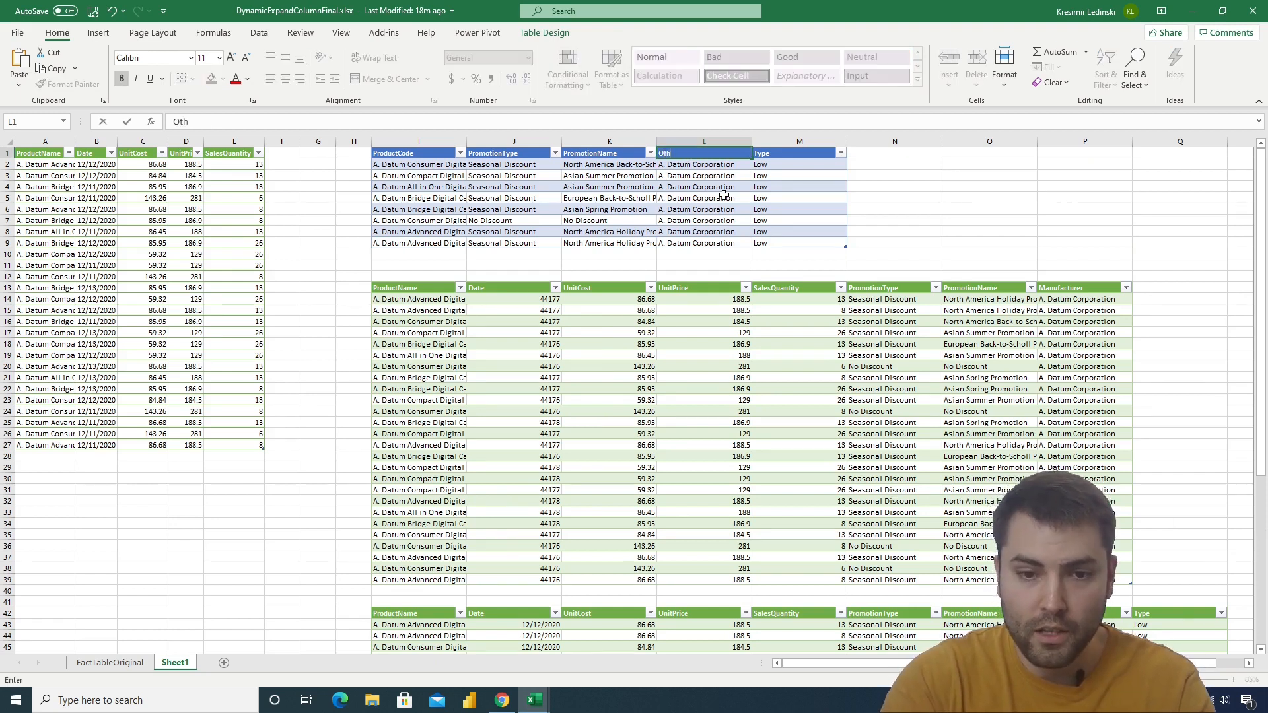
type("er")
key("Return")
Refresh the lower merged table and check the column that follows PromotionName
scroll(859, 297, "down", 4)
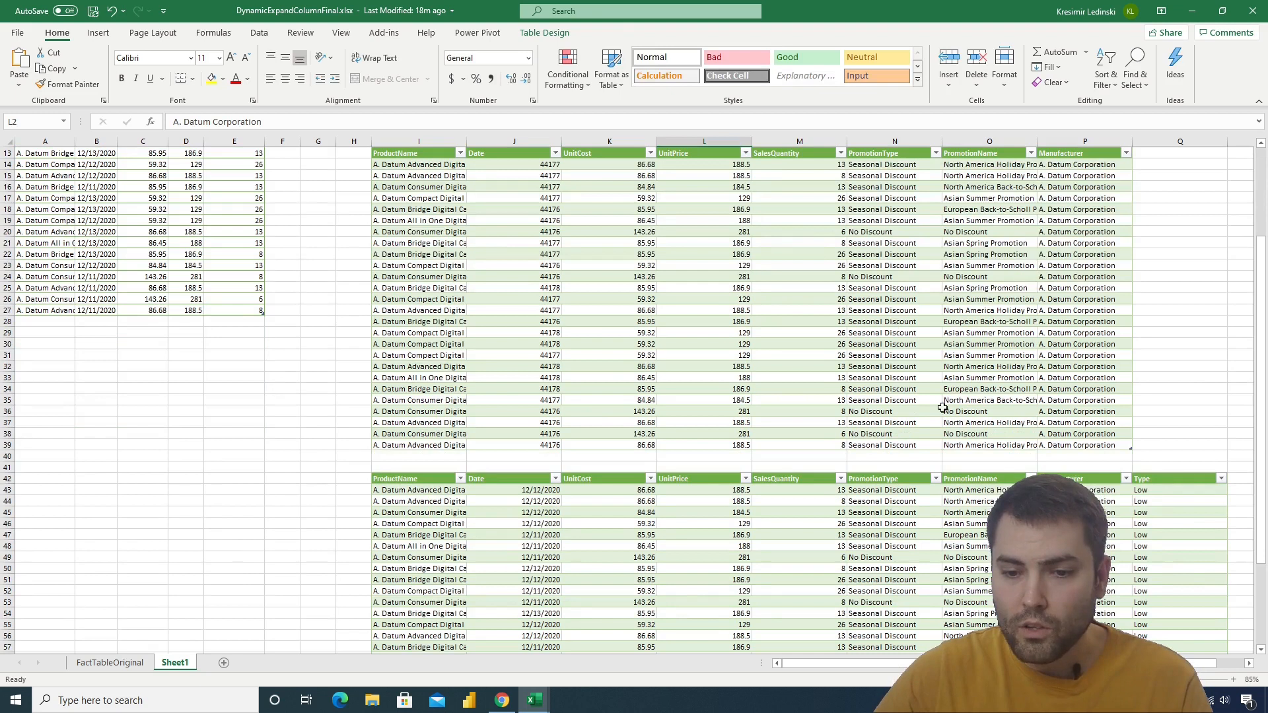
right_click(1002, 546)
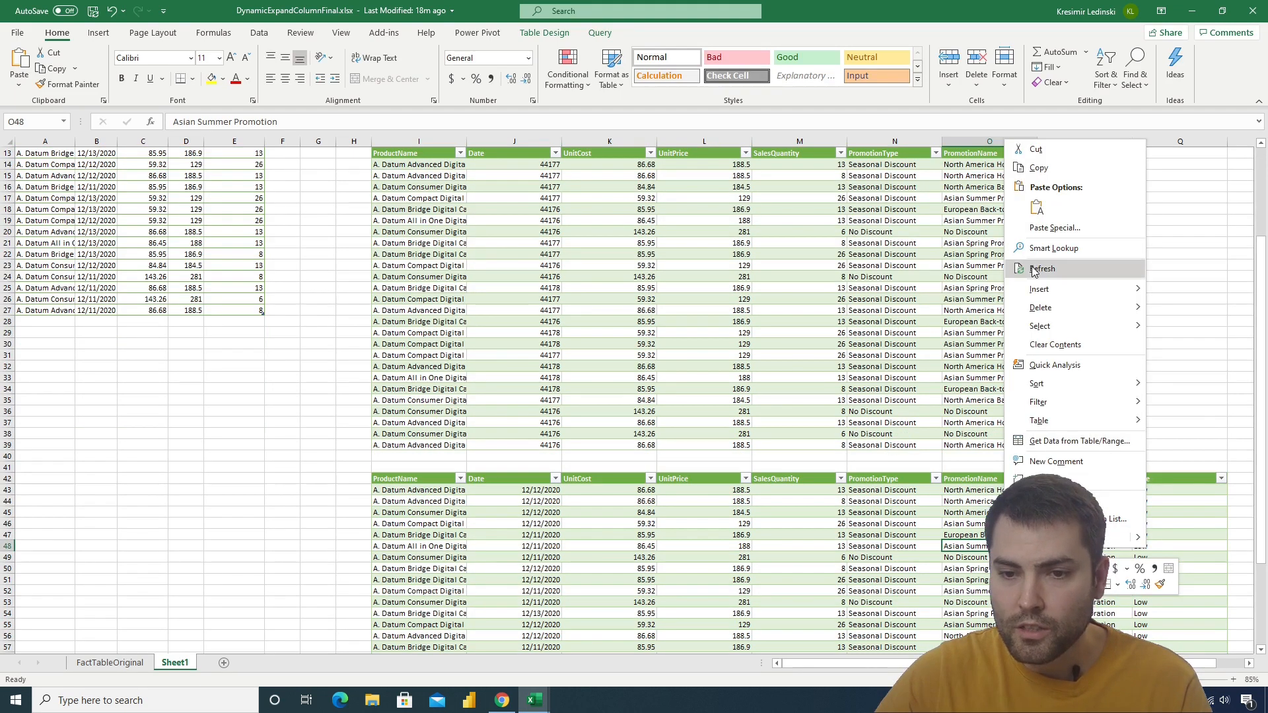
left_click(1043, 270)
left_click_drag(1068, 478, 1083, 651)
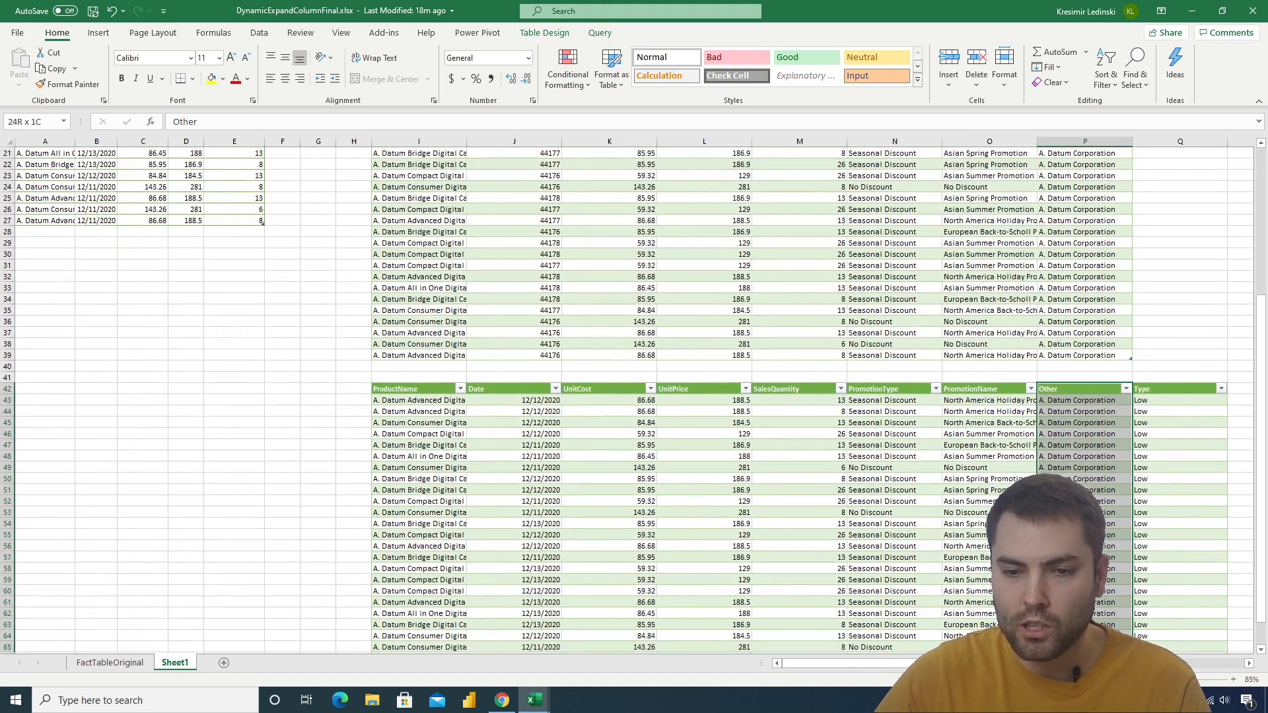
Refresh the upper merged table and compare its last columns with the renamed header in the product promotion table
scroll(792, 396, "up", 6)
right_click(762, 389)
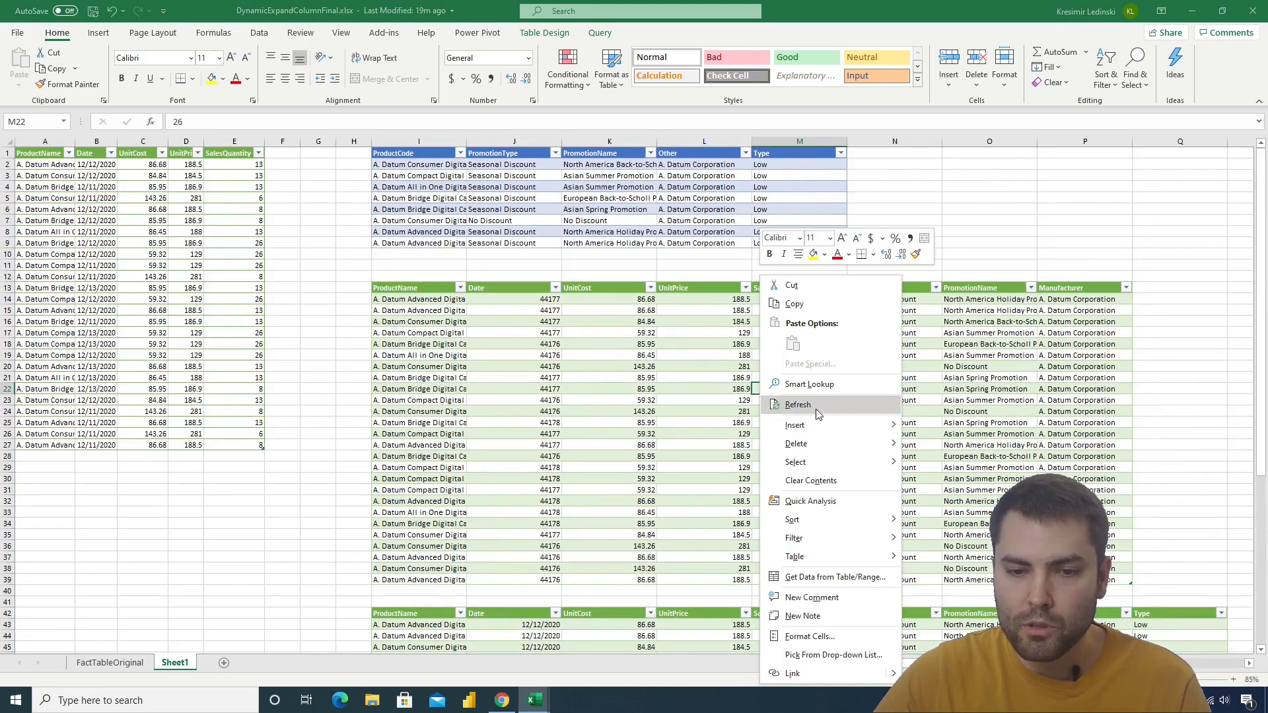
left_click(798, 405)
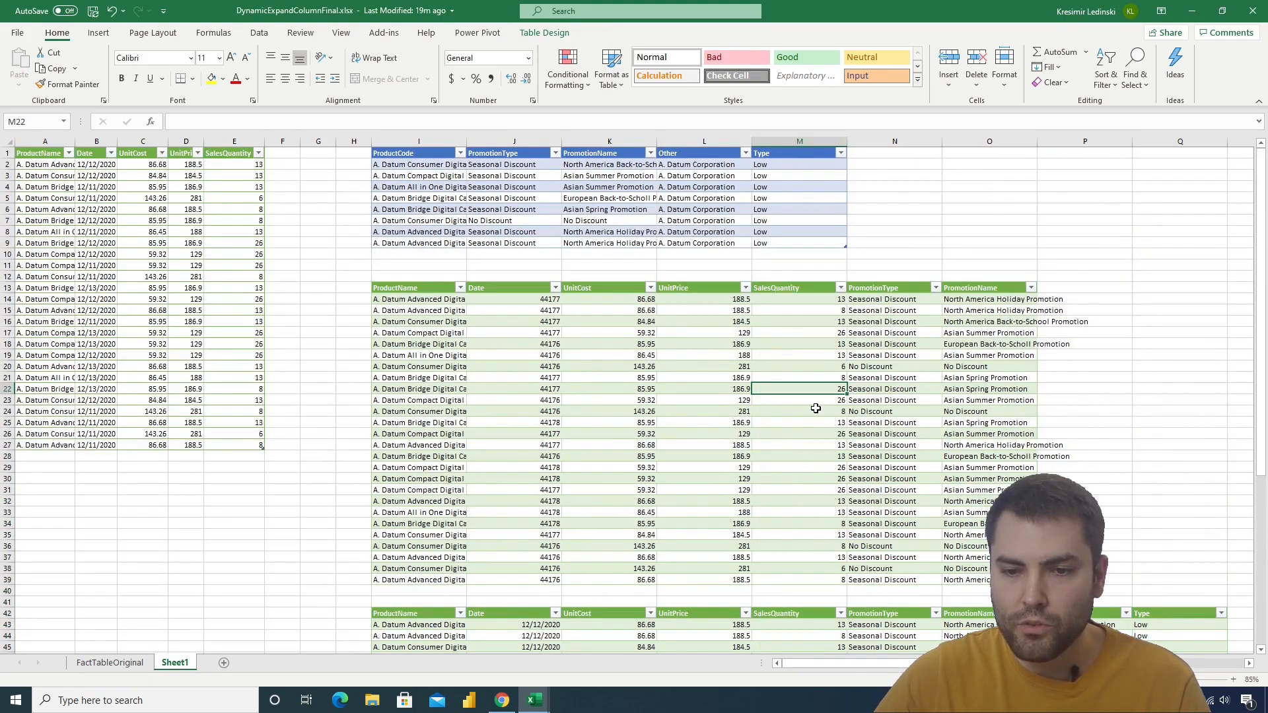
left_click(1070, 289)
left_click(982, 288)
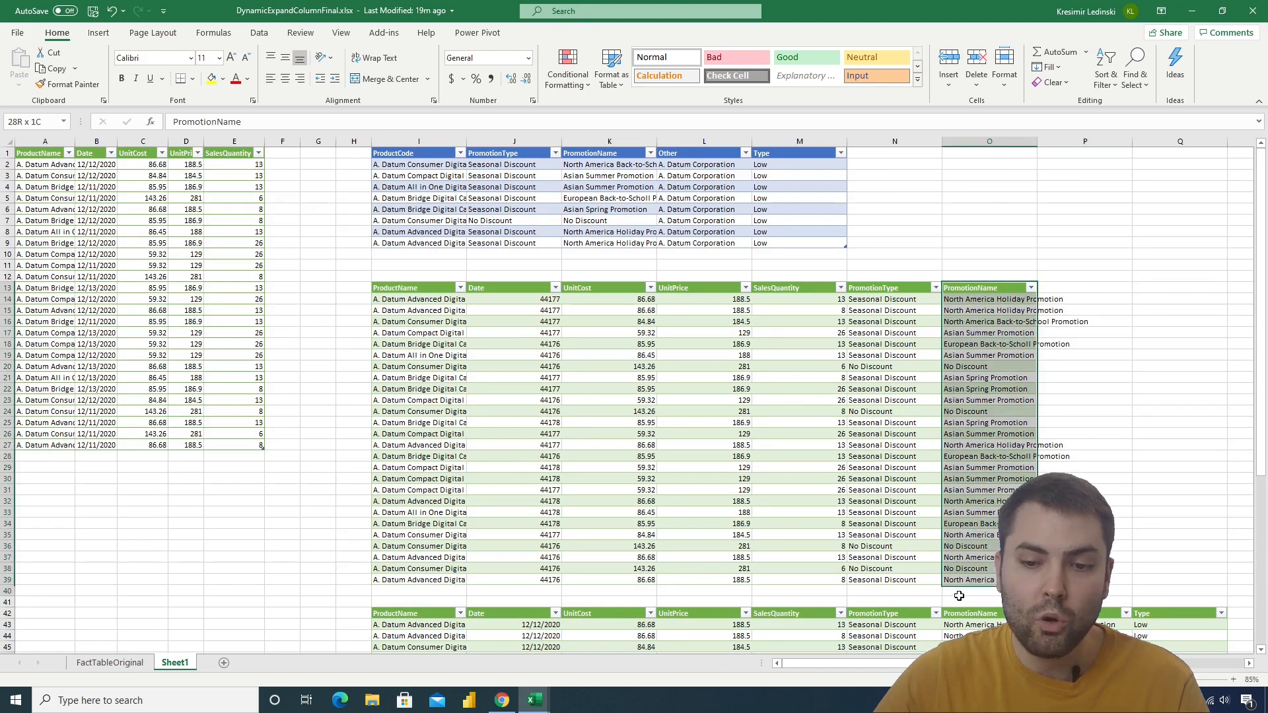
left_click(680, 153)
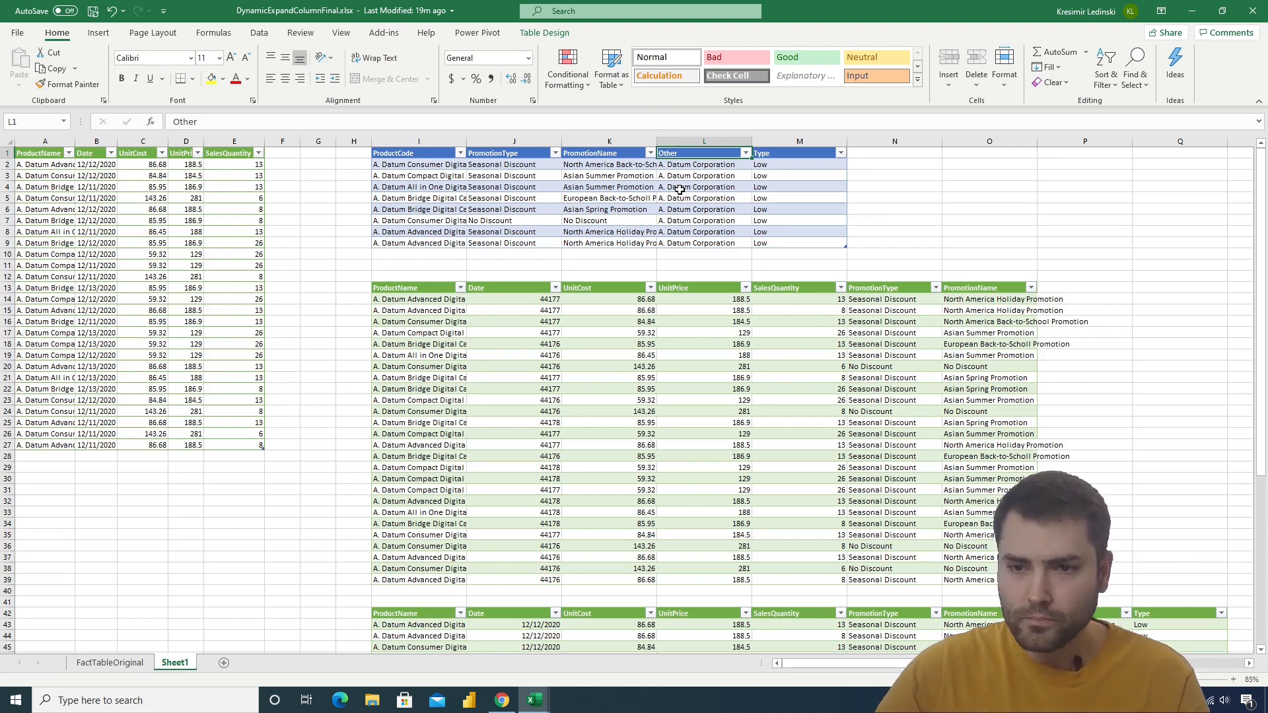
Close DynamicExpandColumnFinal.xlsx without saving and open the workbook DynamicExpandColumn.xlsx
left_click(1255, 13)
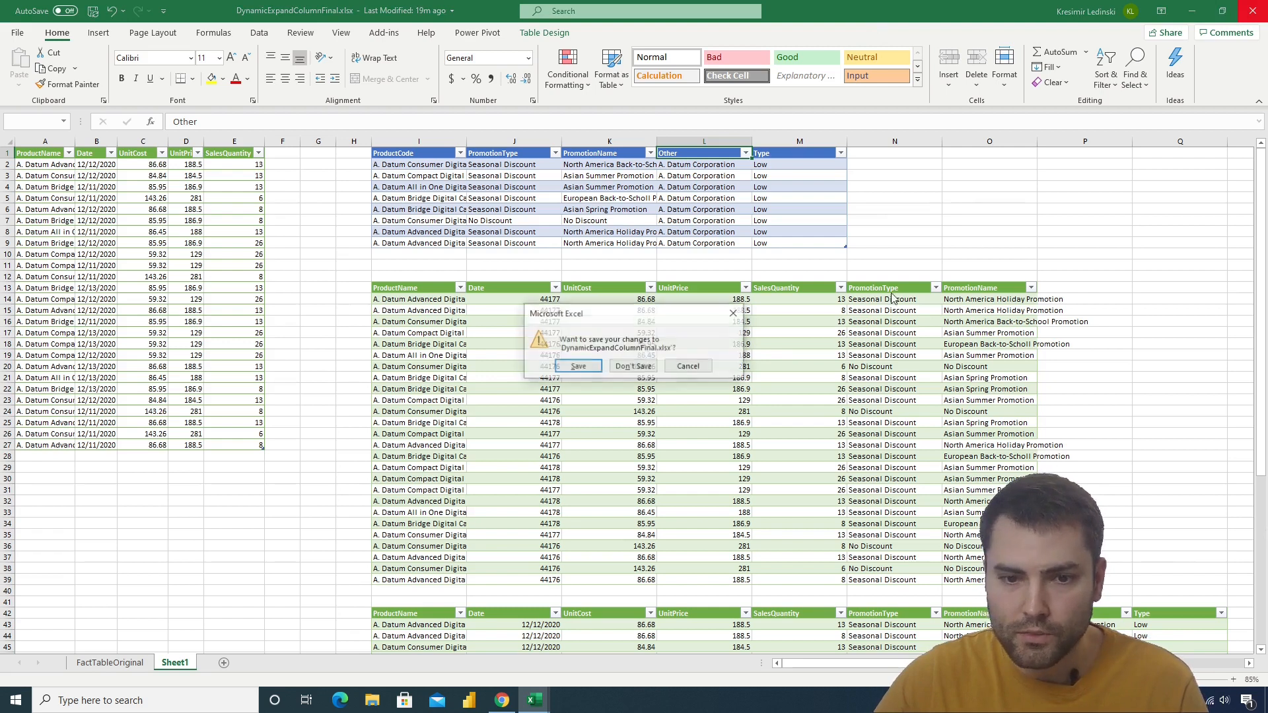
left_click(632, 364)
left_click(496, 317)
left_click(369, 302)
left_click(581, 298)
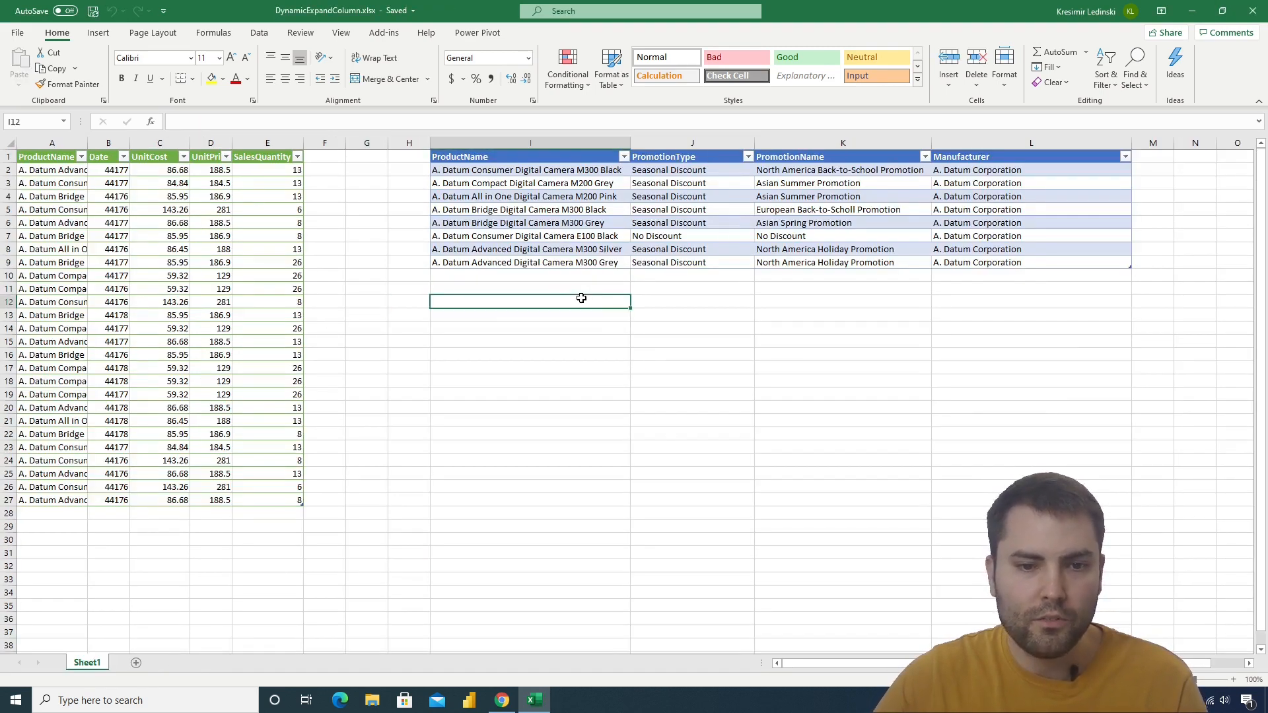
Launch the Power Query Editor for the DynamicExpandColumn workbook
left_click(258, 32)
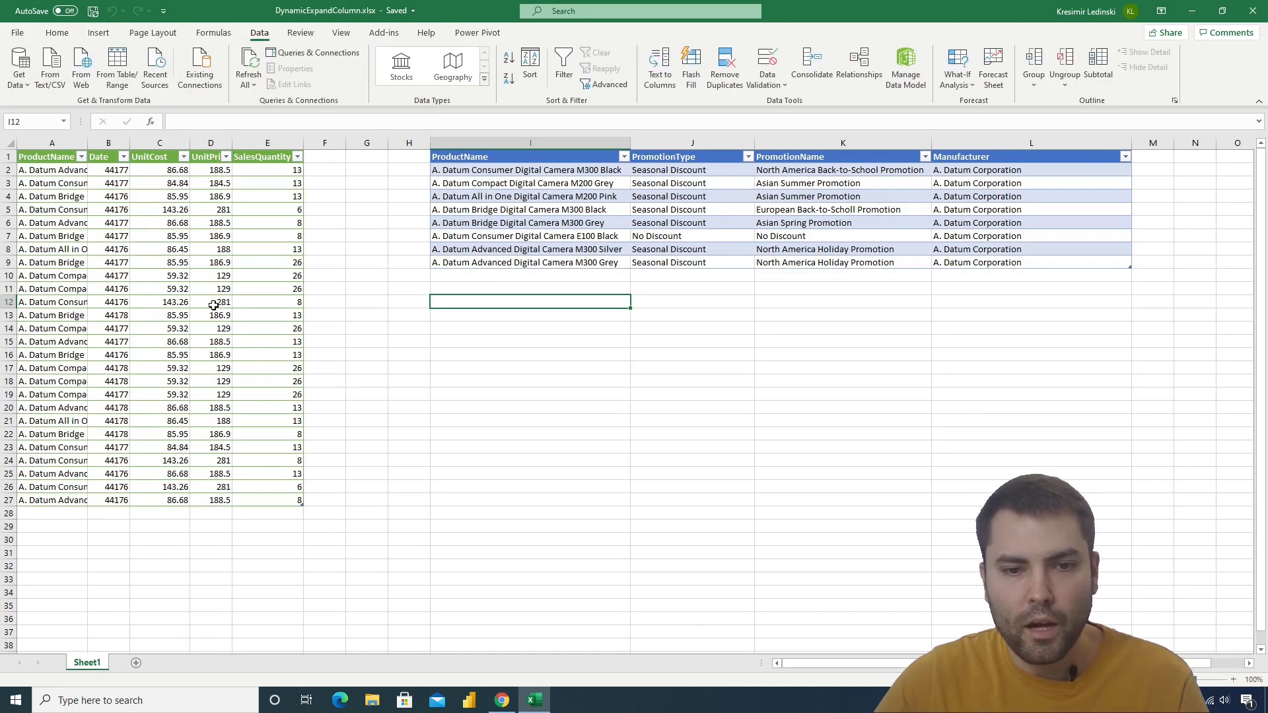
left_click(20, 72)
left_click(133, 294)
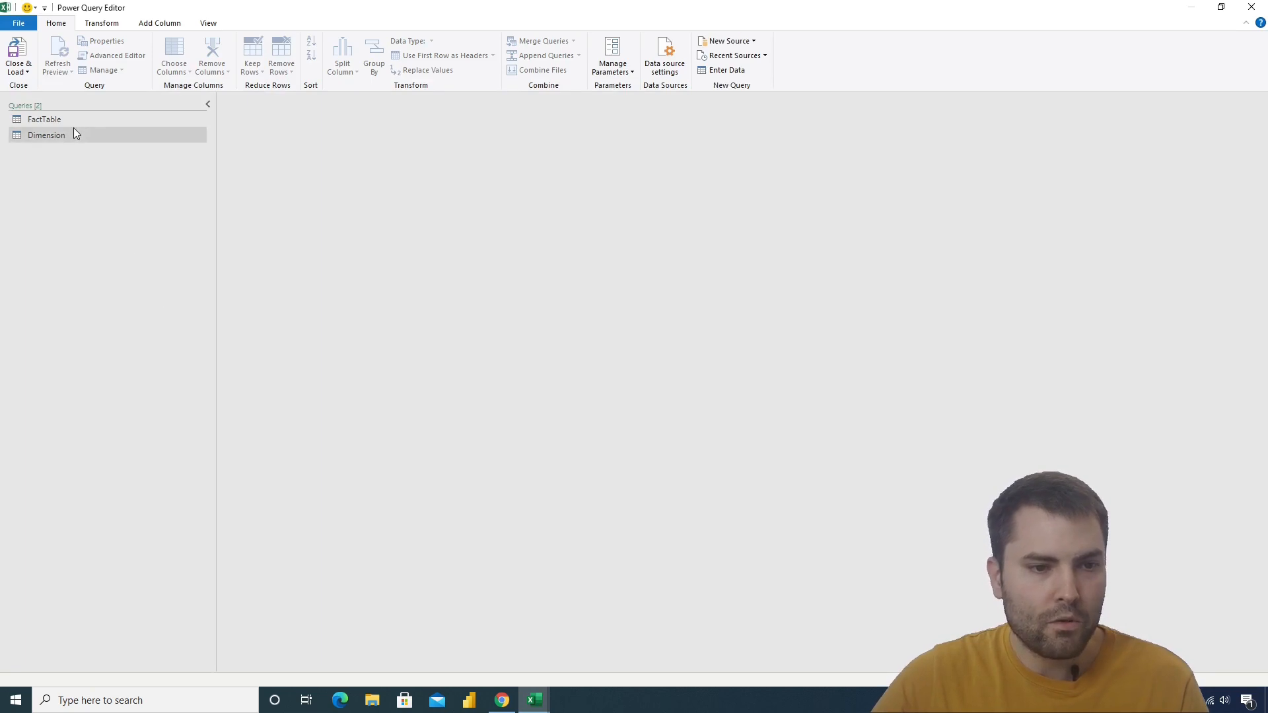
Merge the FactTable query with the Dimension query, matching on ProductName with a Left Outer join
left_click(77, 122)
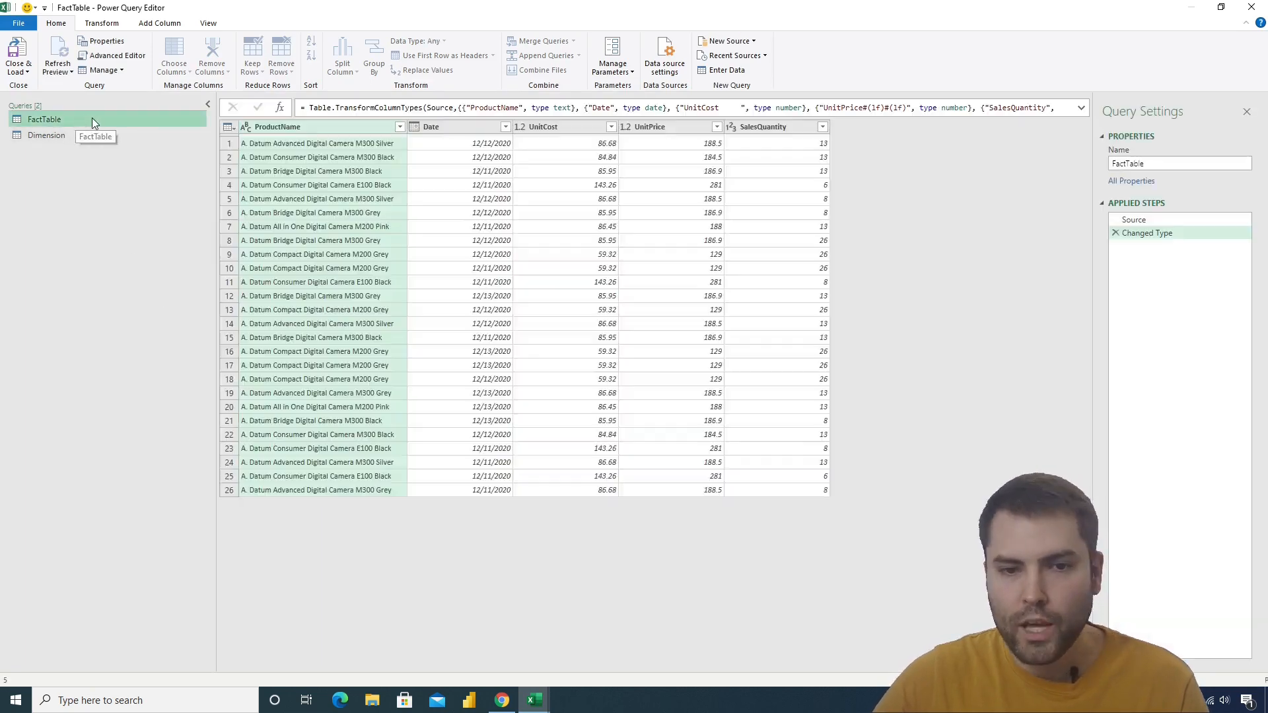
left_click(60, 132)
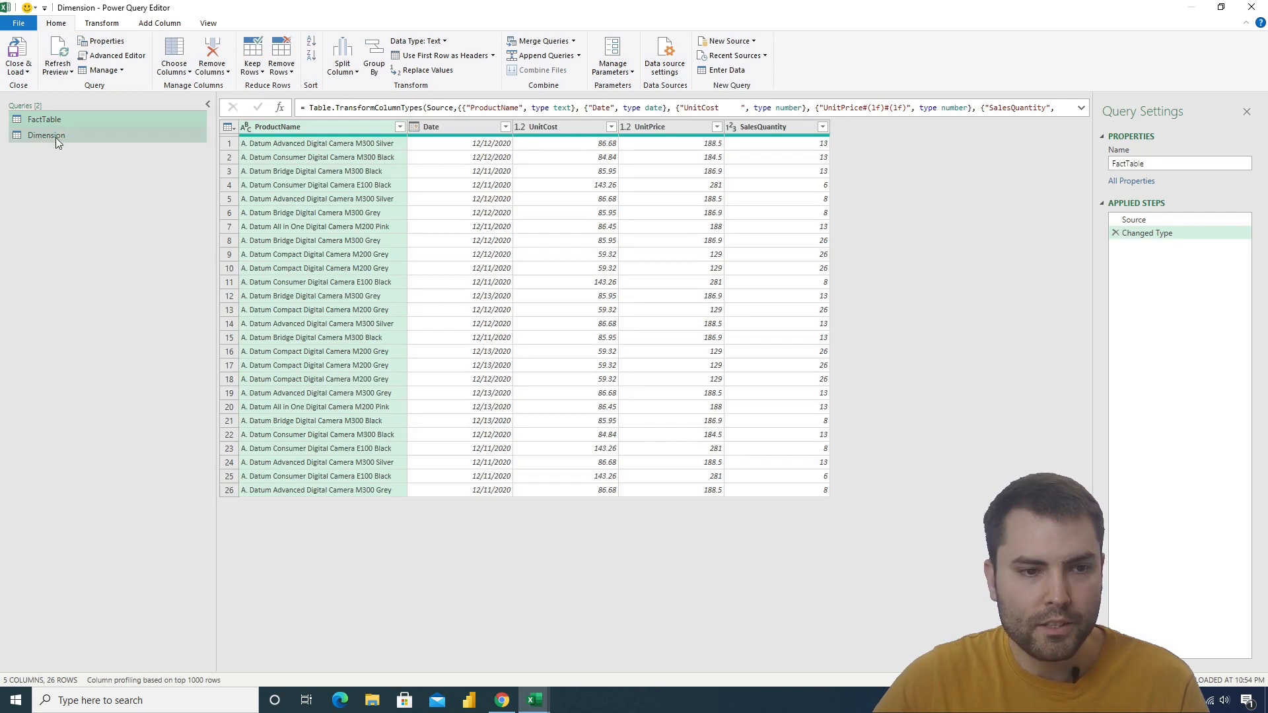
left_click(62, 122)
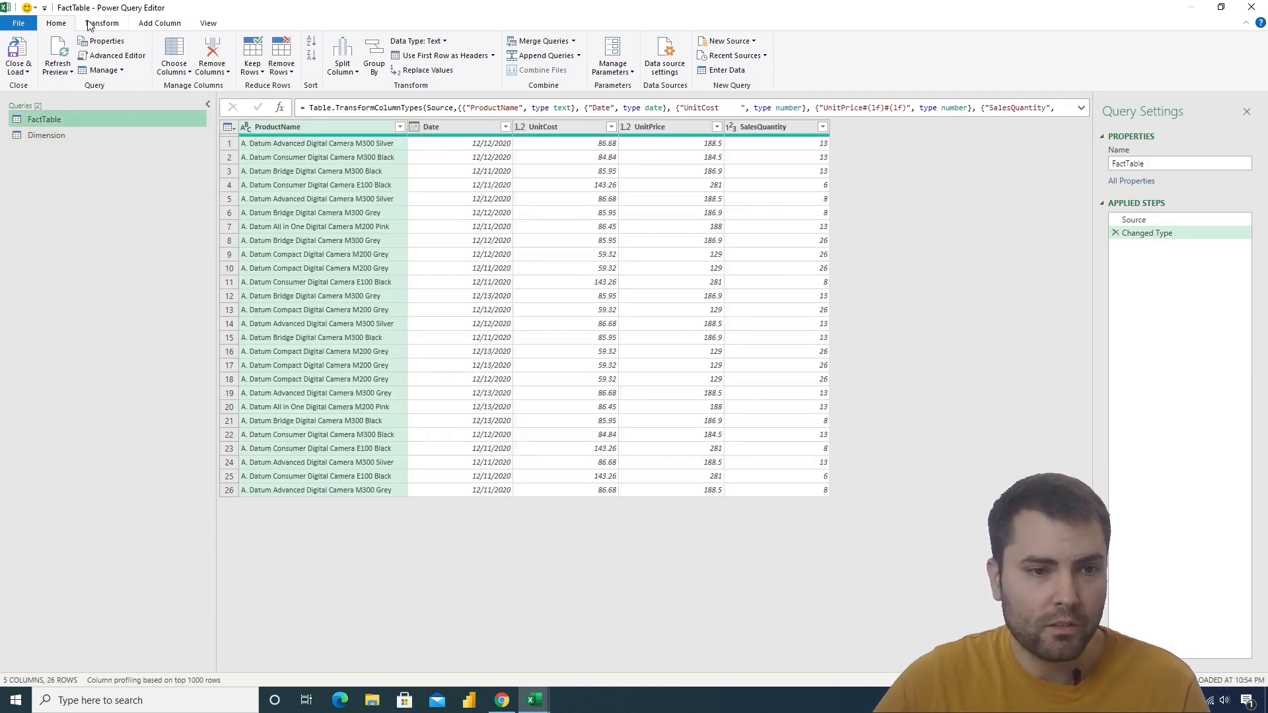
left_click(544, 42)
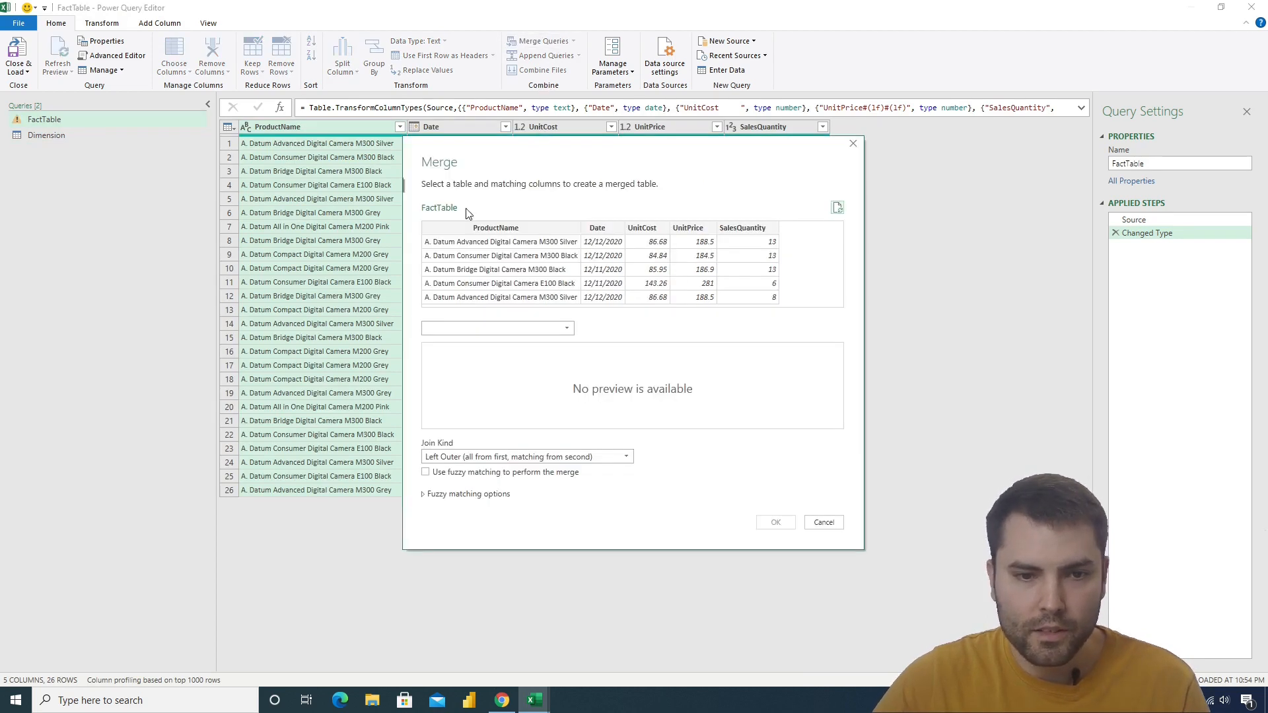
left_click(470, 225)
left_click(461, 323)
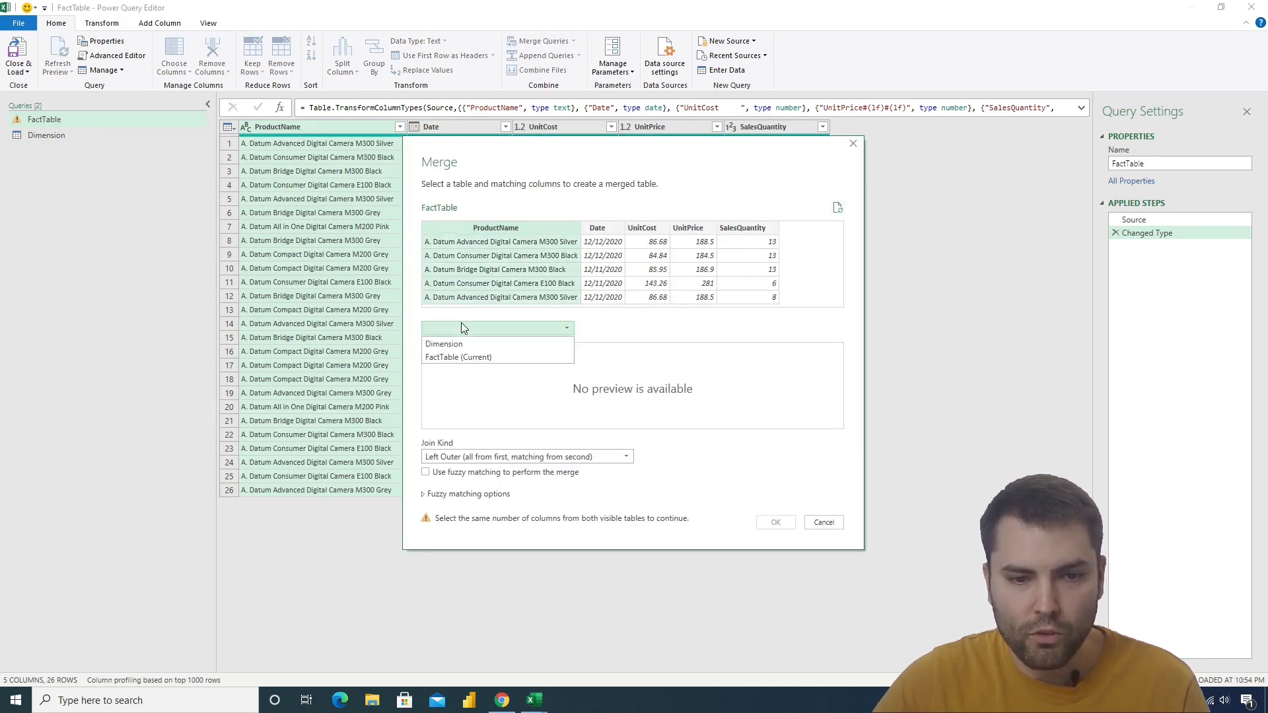
left_click(461, 346)
left_click(474, 350)
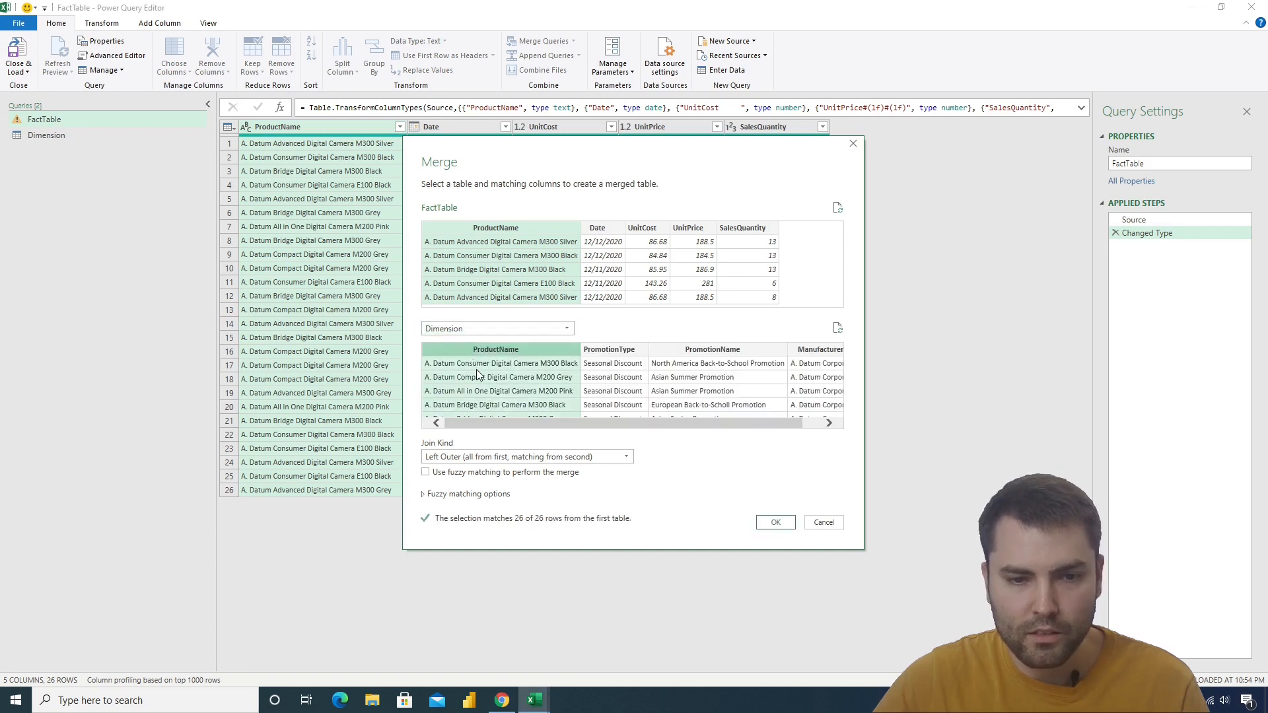
left_click(775, 523)
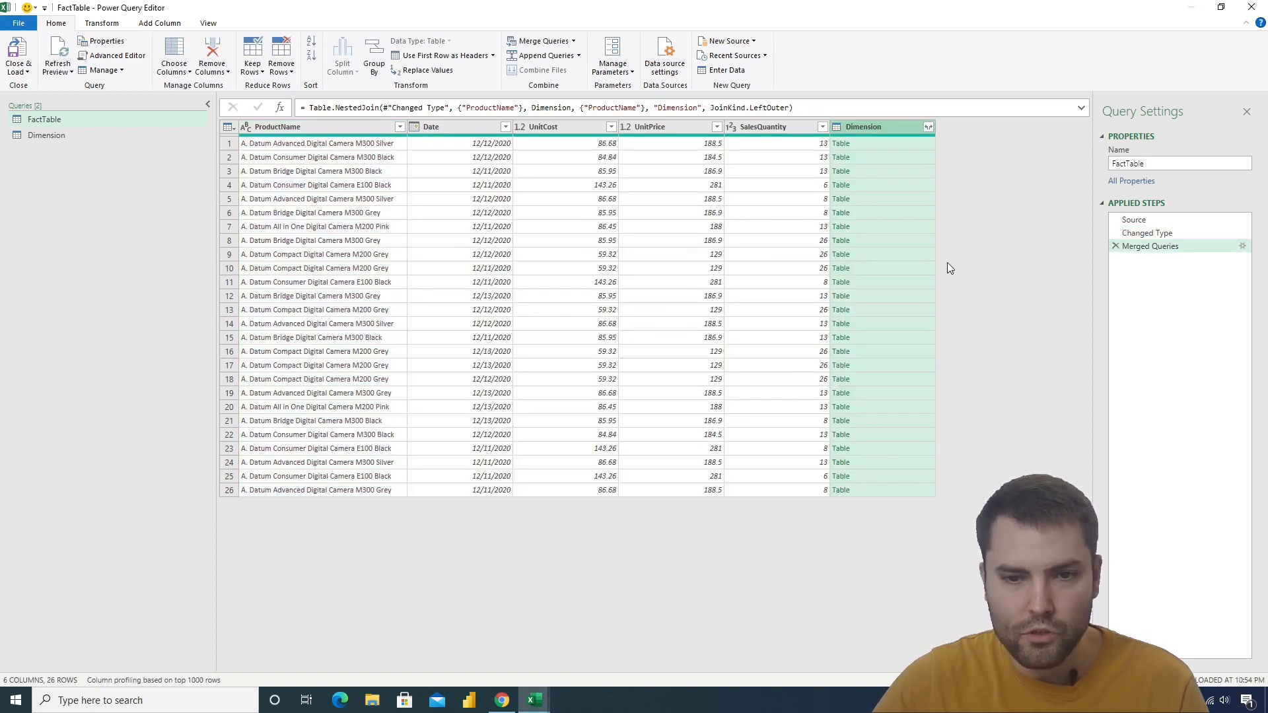
Expand the merged Dimension column to PromotionType, PromotionName and Manufacturer, without ProductName and without the original column name as prefix
left_click(928, 127)
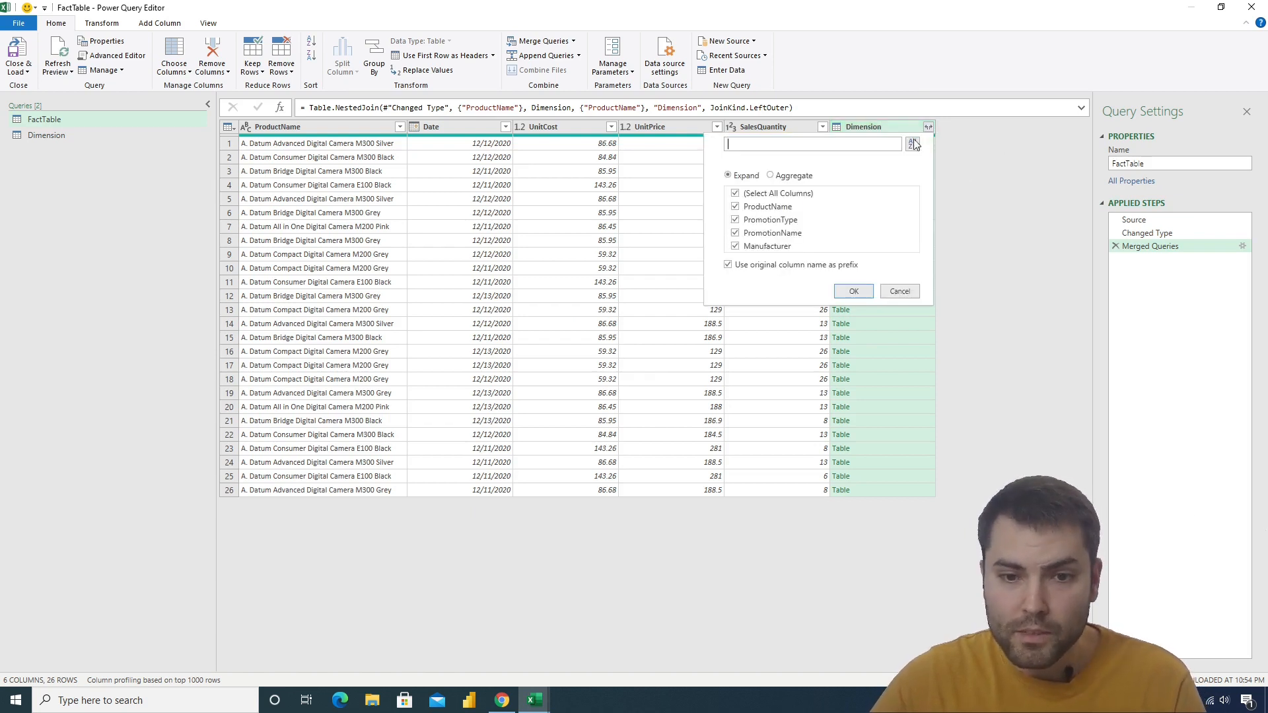
left_click(737, 206)
left_click(729, 265)
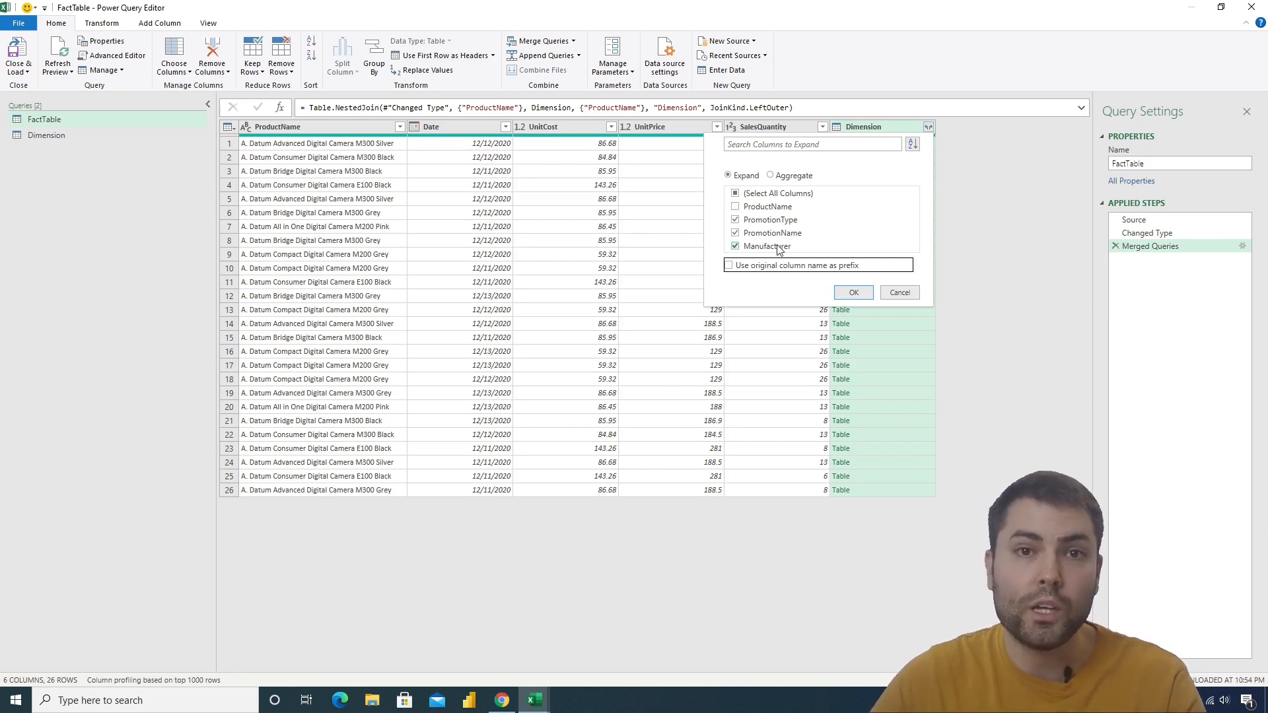
left_click(856, 294)
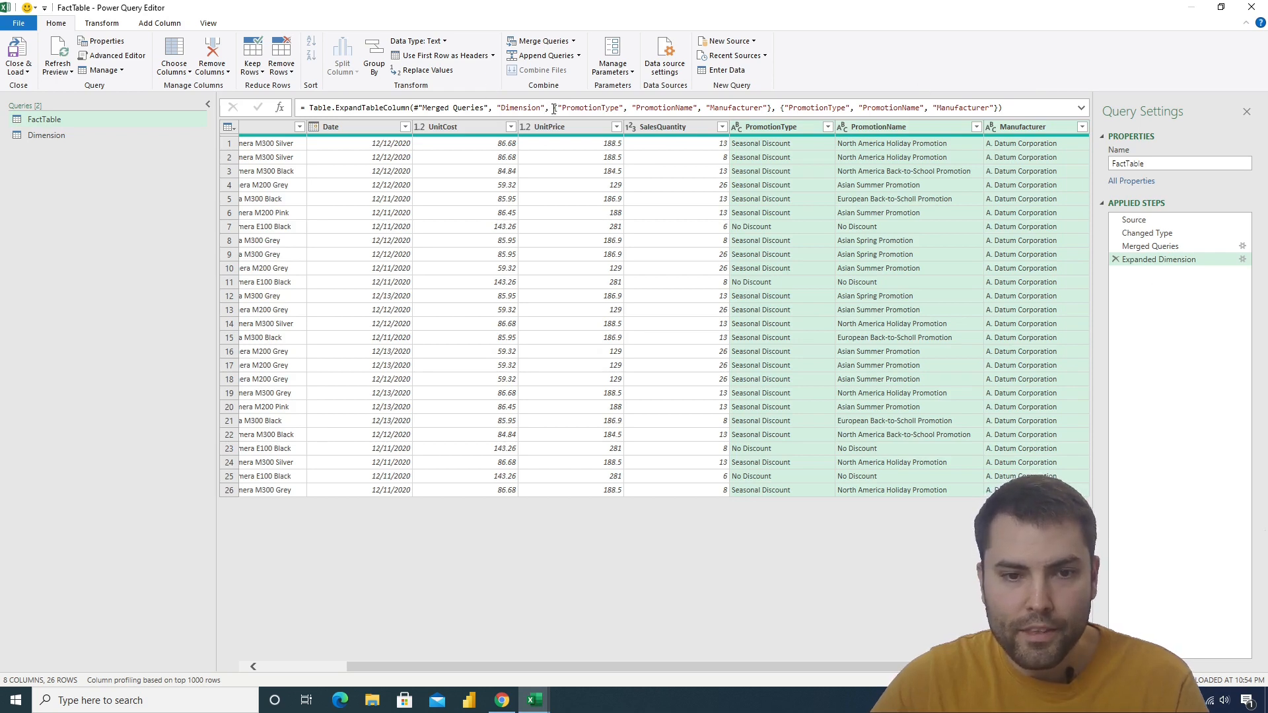
Create a blank query whose formula is the column list copied from the expand step: {"PromotionType", "PromotionName", "Manufacturer"}
left_click_drag(555, 108, 770, 110)
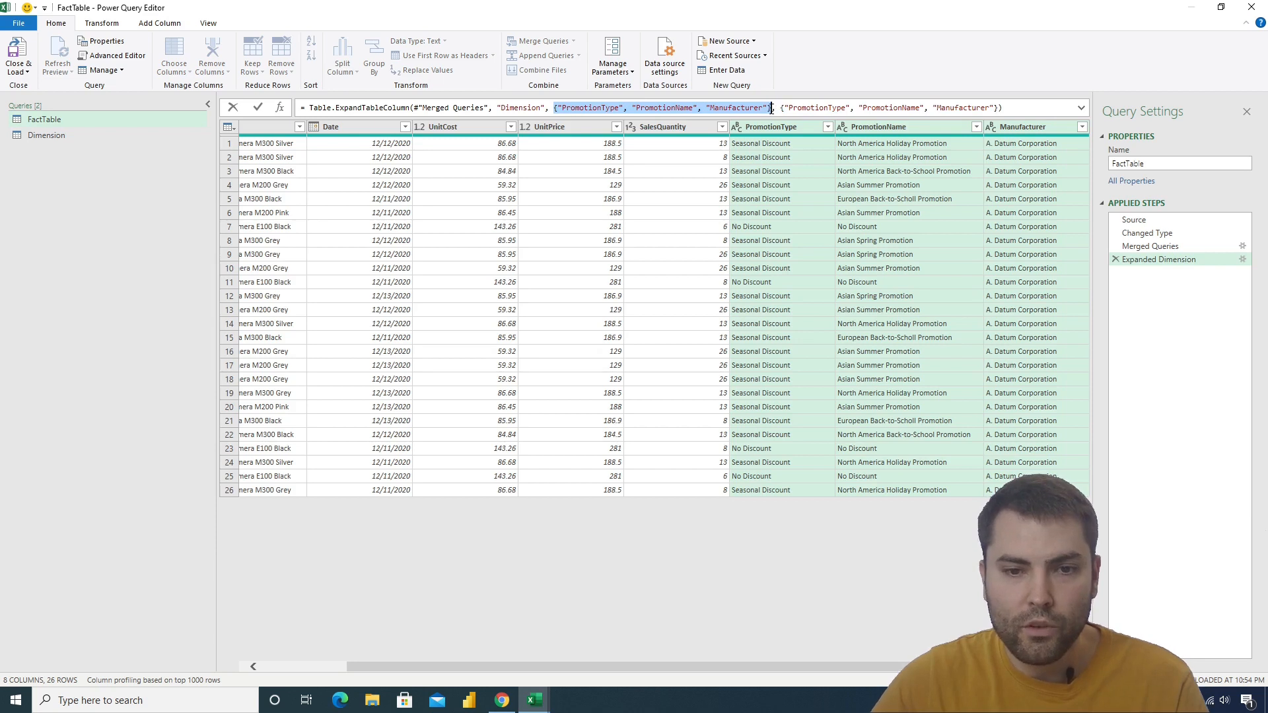
right_click(107, 208)
mouse_move(158, 238)
mouse_move(270, 281)
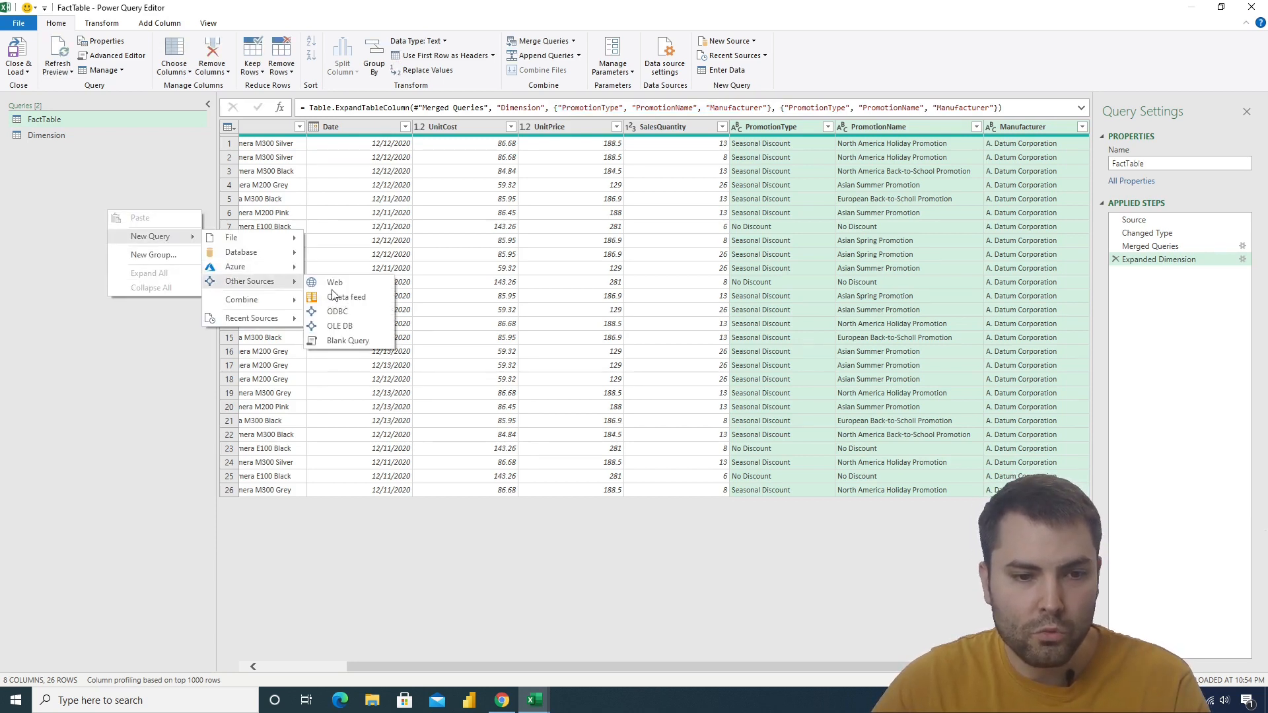
left_click(331, 340)
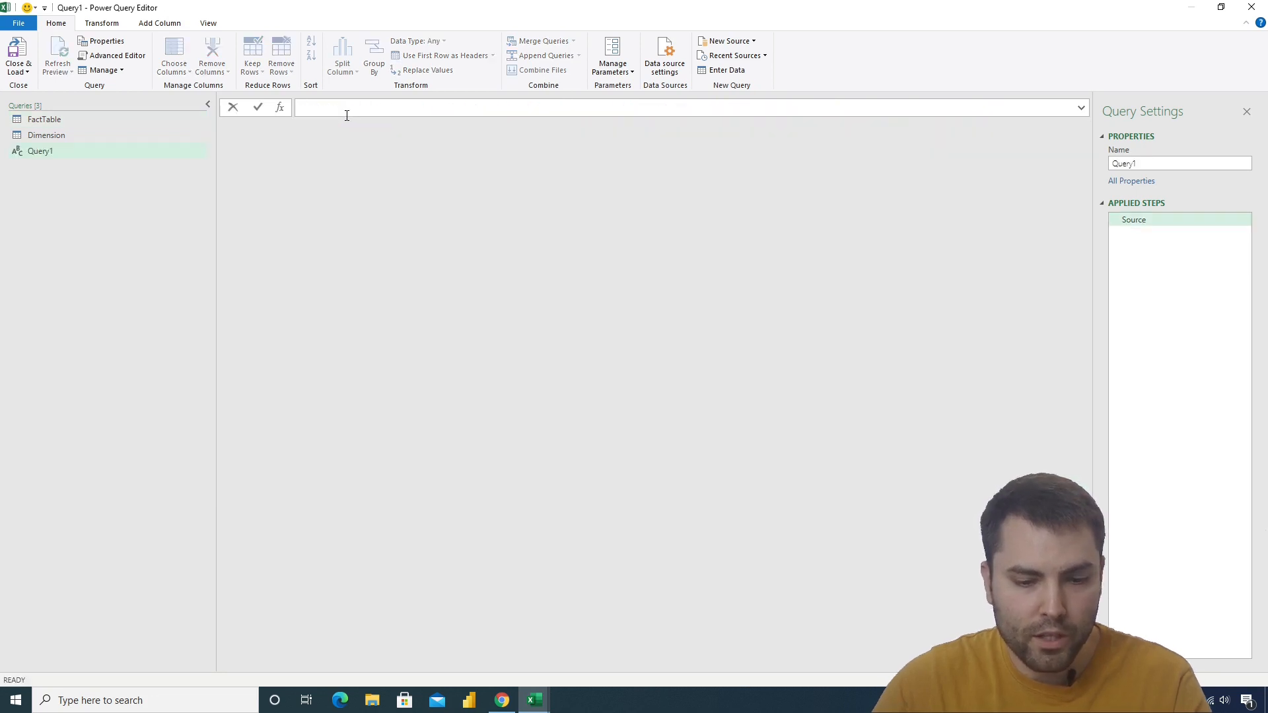
type("={\"PromotionType\", \"PromotionName\", \"Manufacturer\"}")
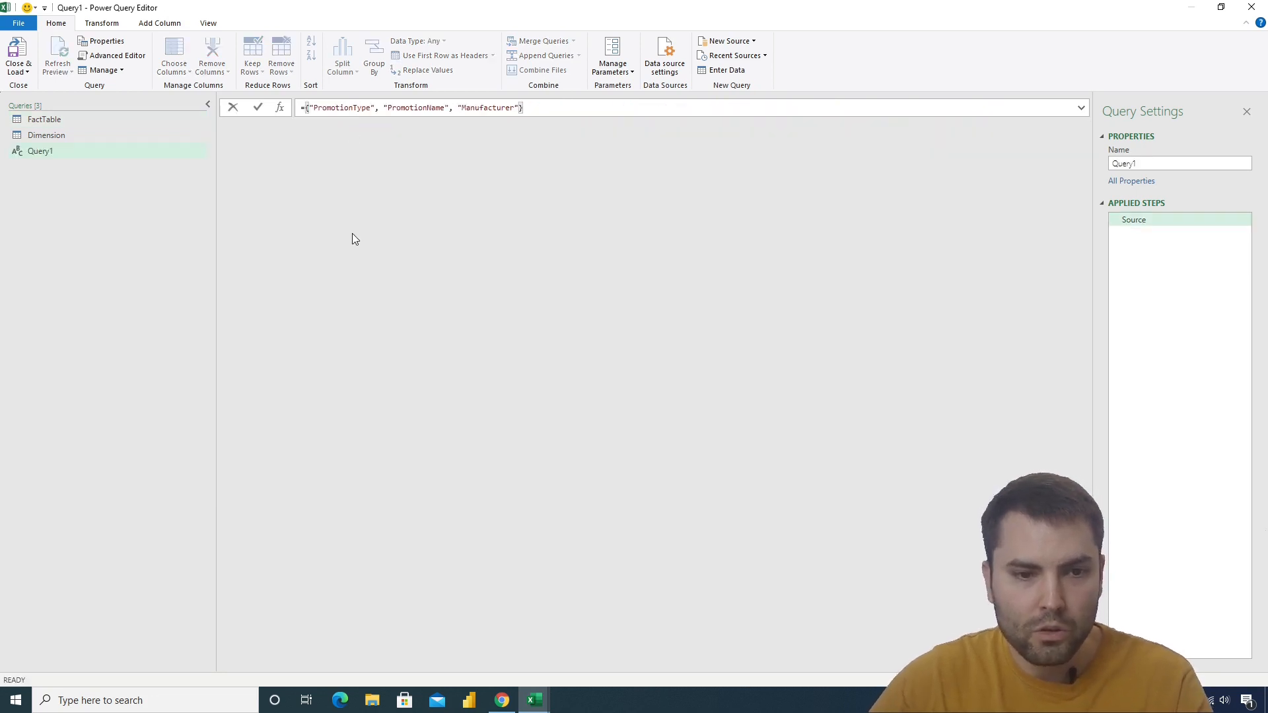
key("Return")
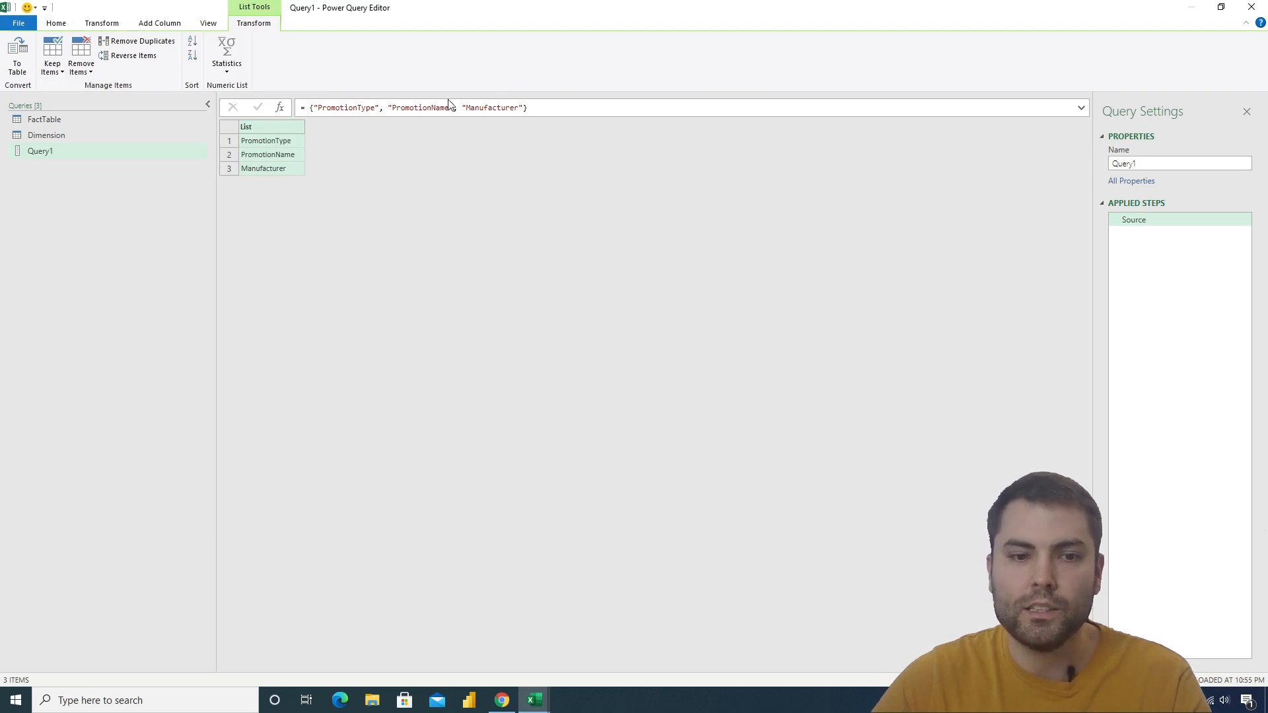
left_click_drag(575, 108, 300, 107)
left_click(272, 255)
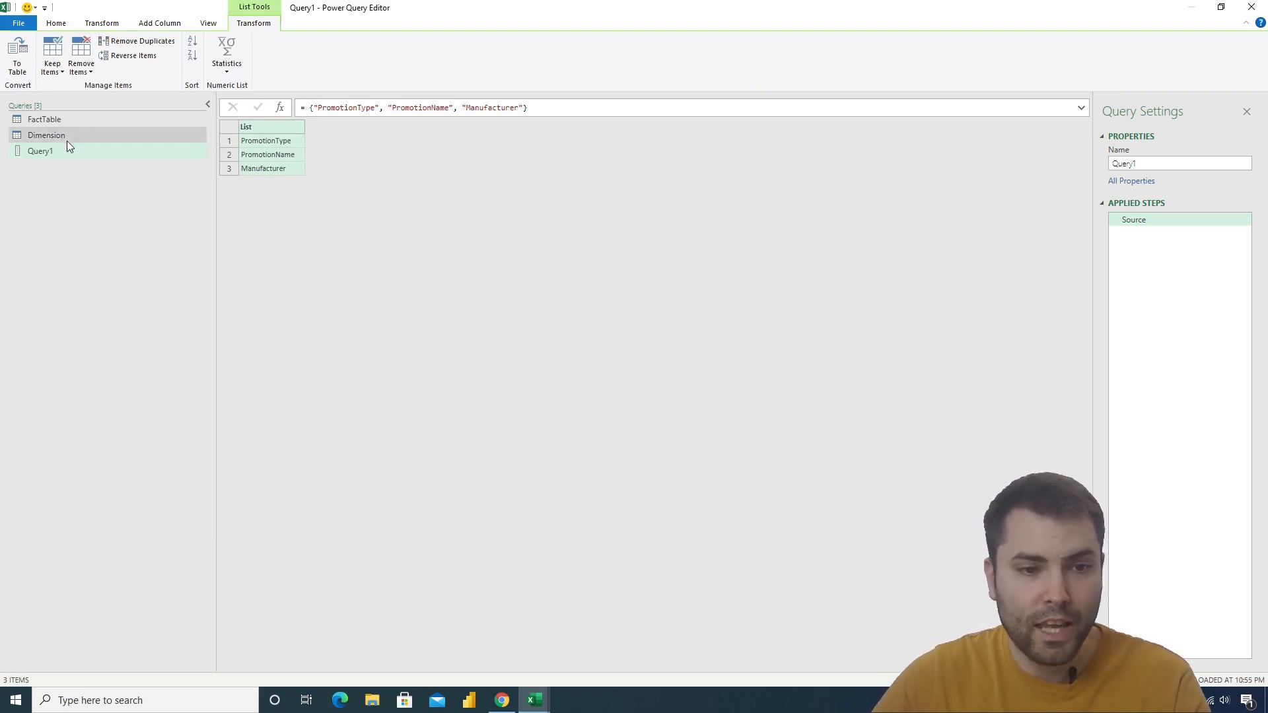
In FactTable's Merged Queries step, drill into the first row's nested Dimension table, replacing the expand step
left_click(93, 135)
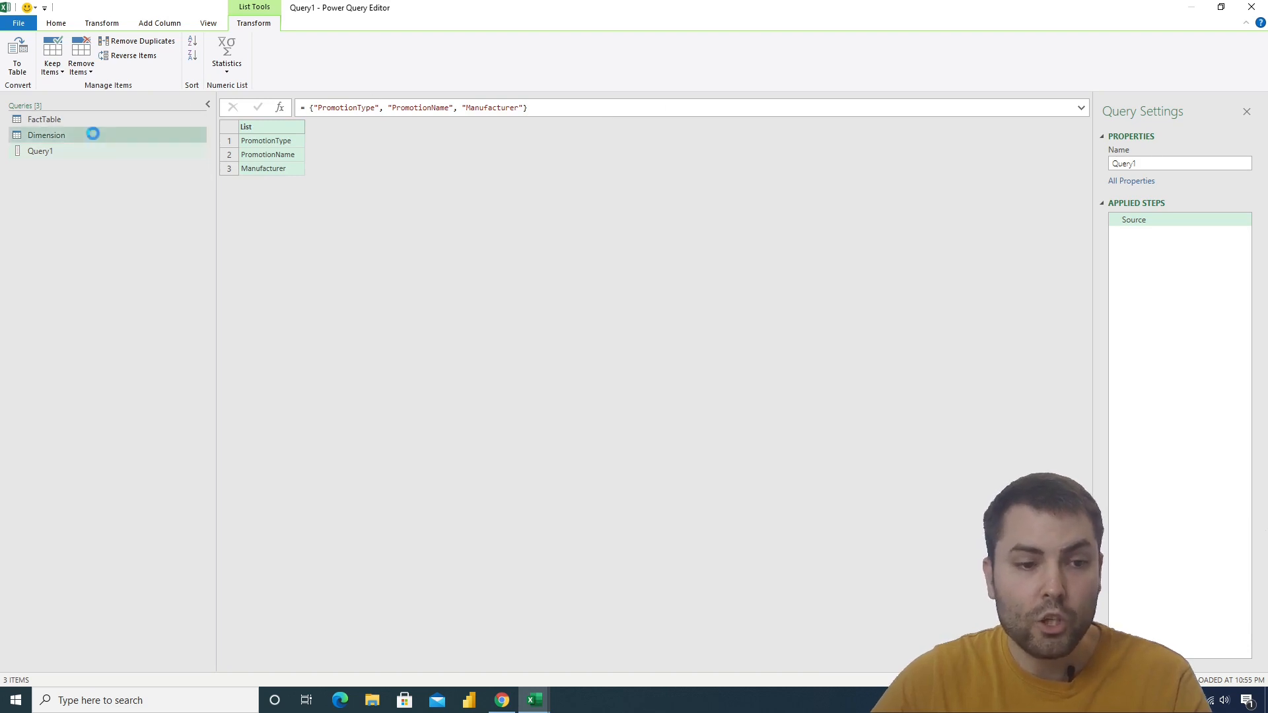
left_click(44, 119)
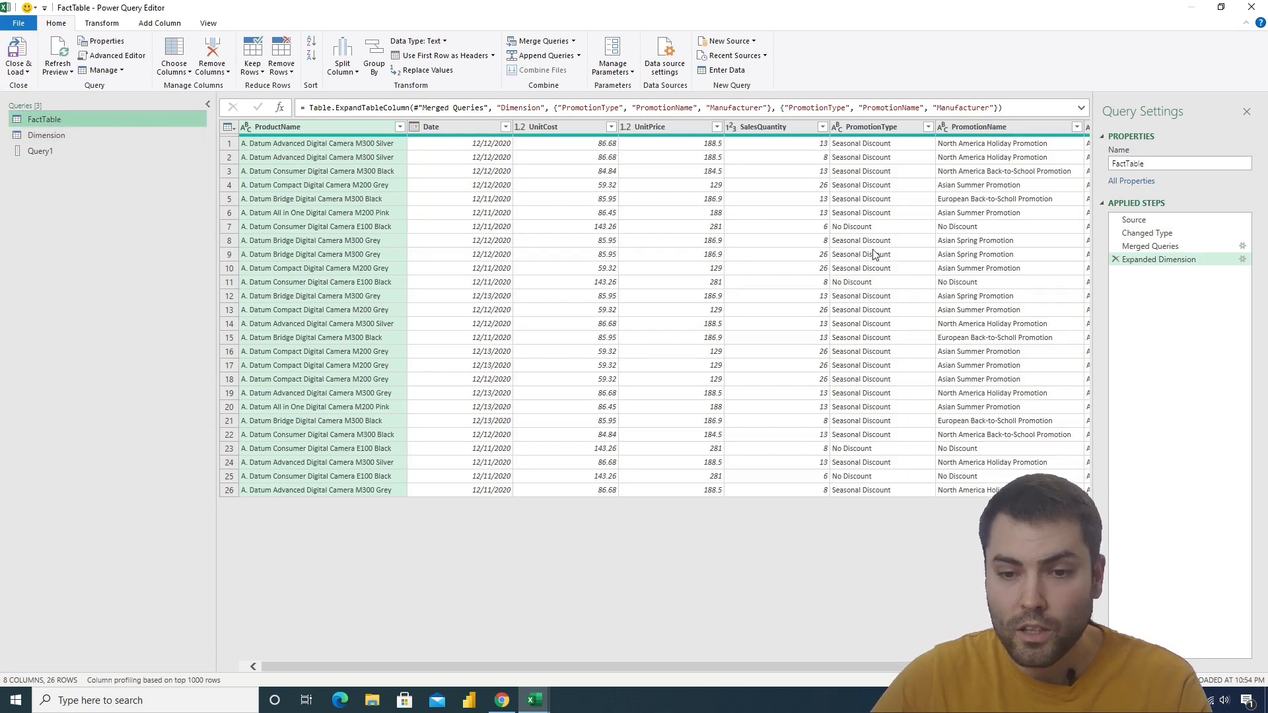
left_click_drag(638, 666, 722, 666)
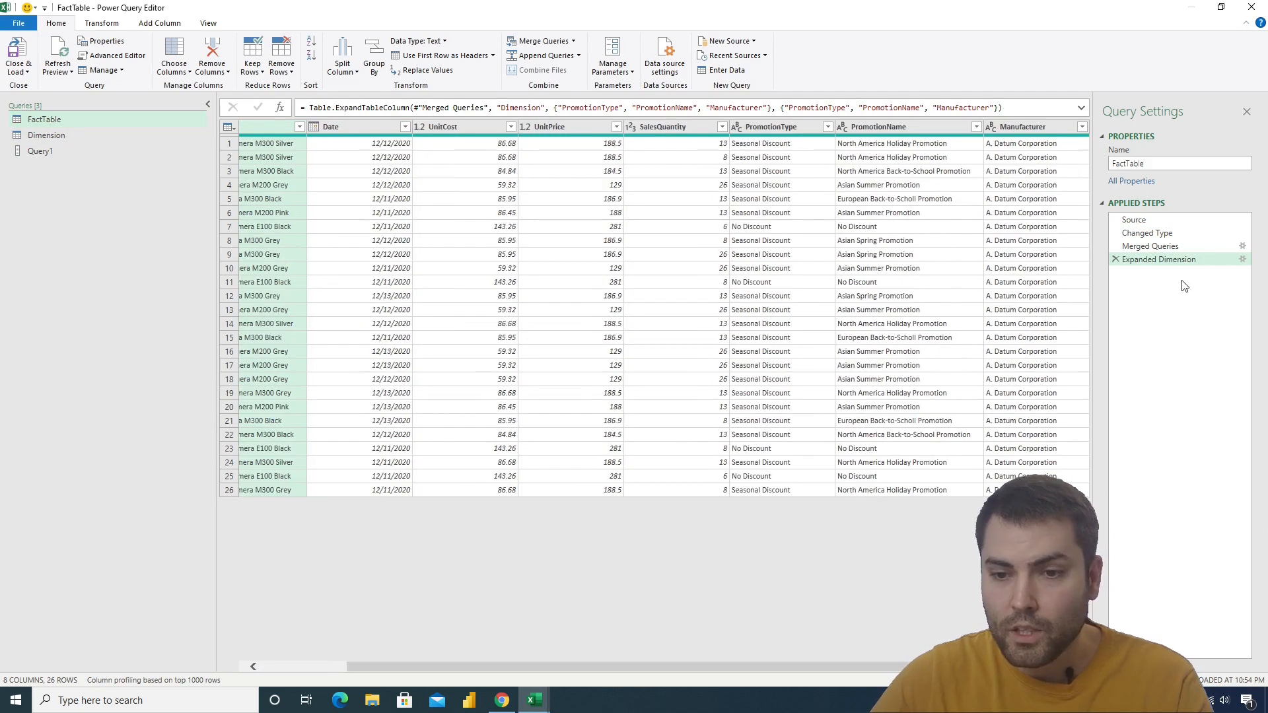
left_click(1159, 247)
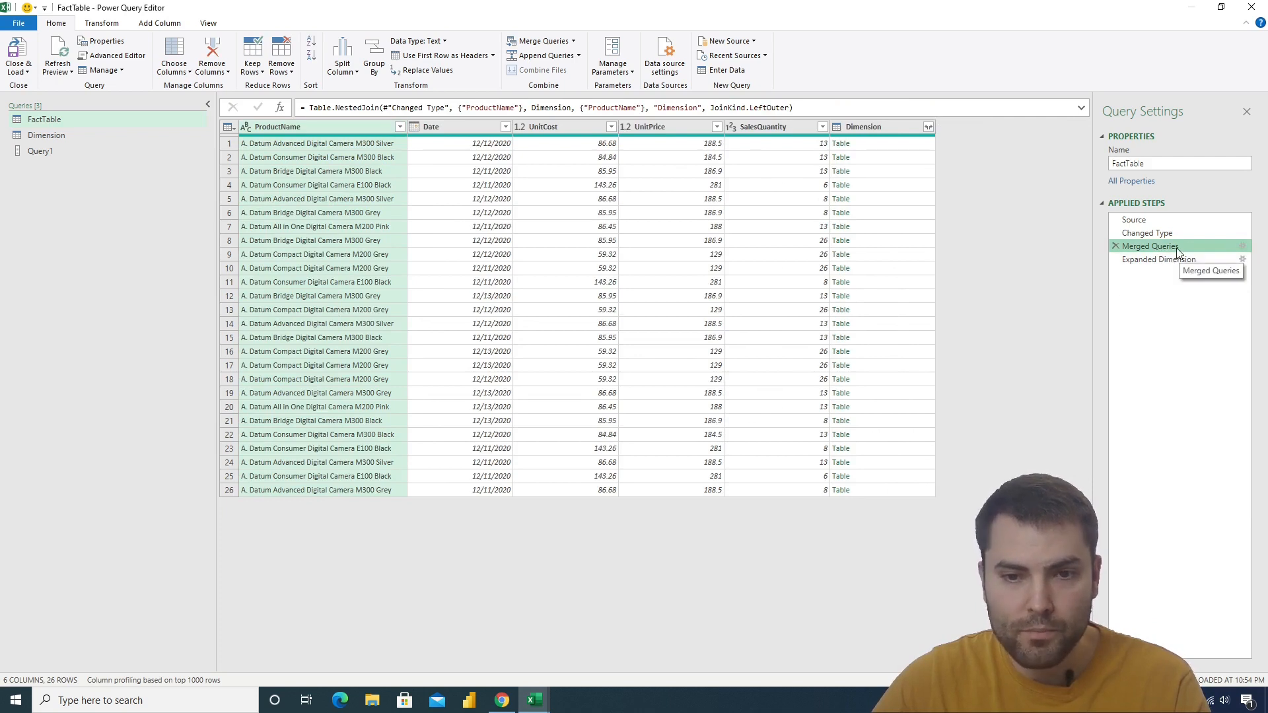
left_click(882, 142)
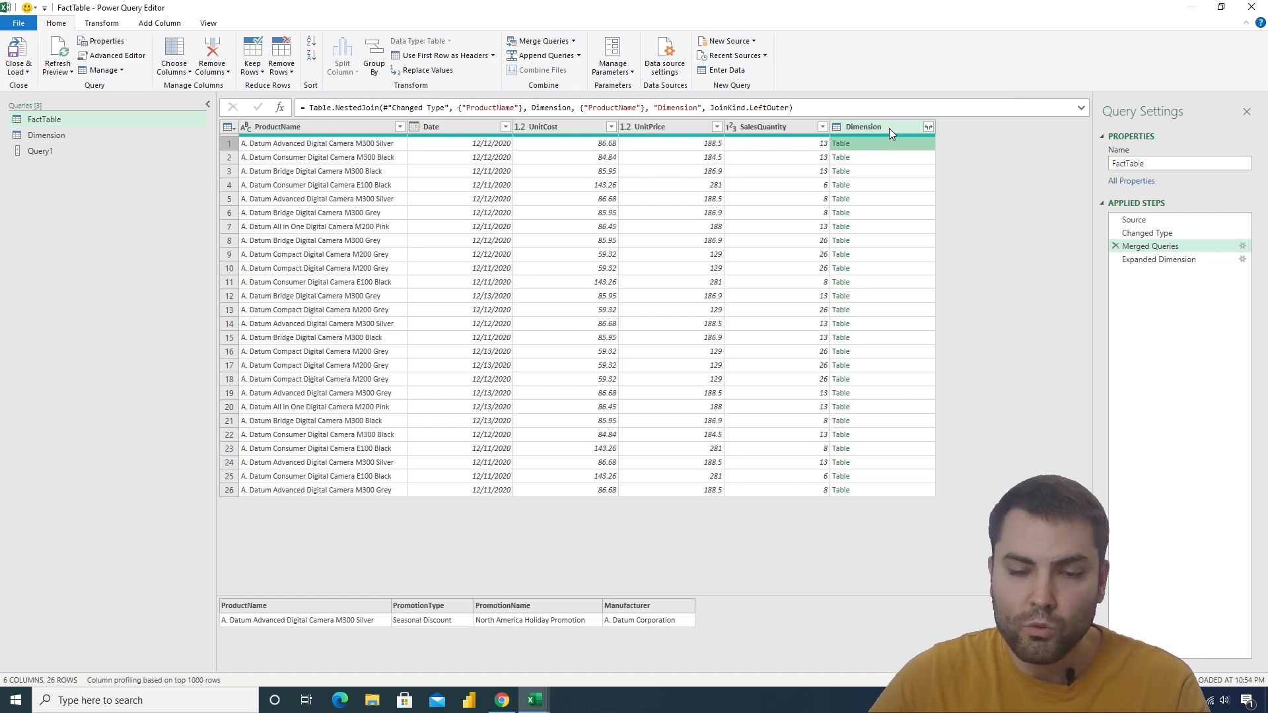
left_click(843, 144)
left_click(695, 376)
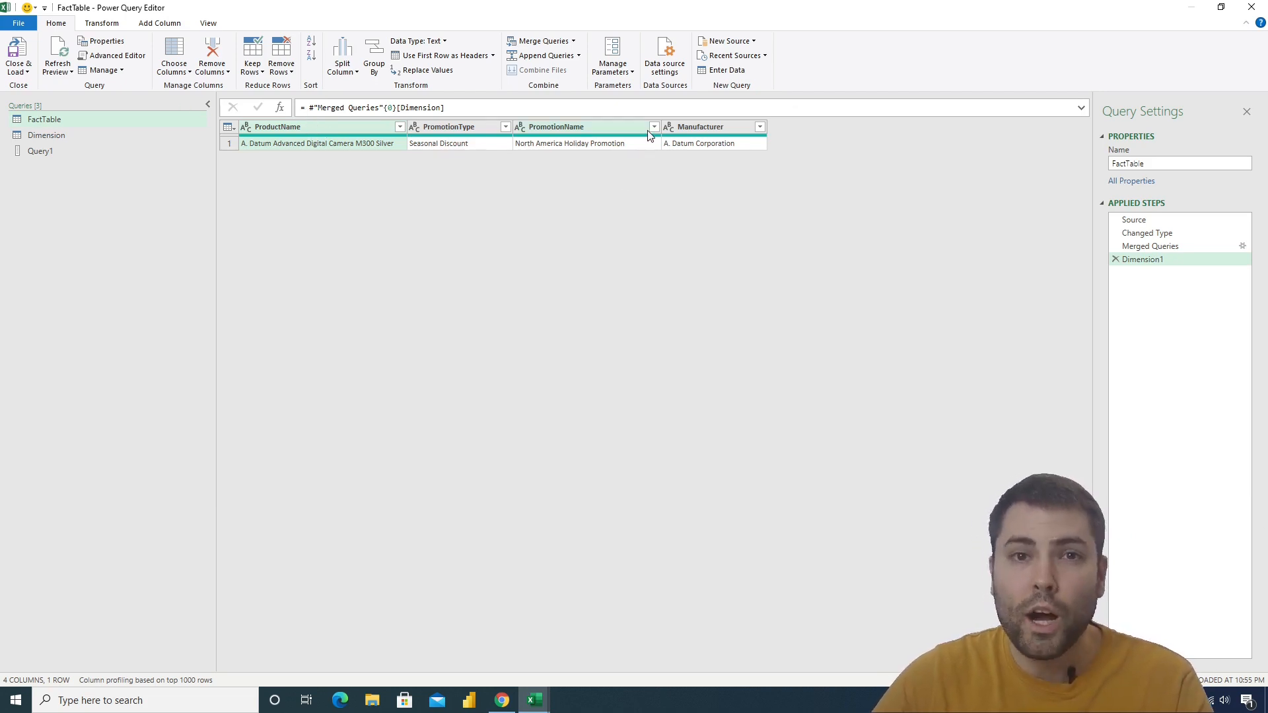
Wrap the drill-down formula in Table.ColumnNames: = Table.ColumnNames(#"Merged Queries"{0}[Dimension])
left_click(309, 107)
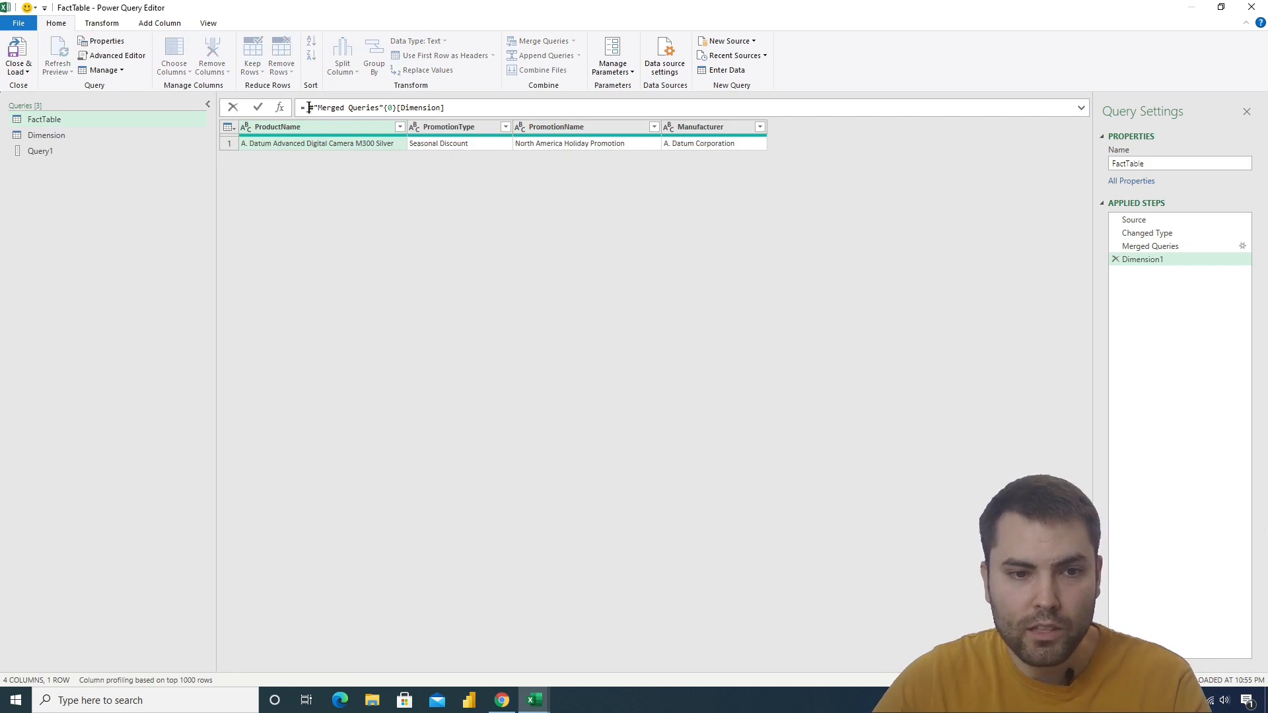
type("Table")
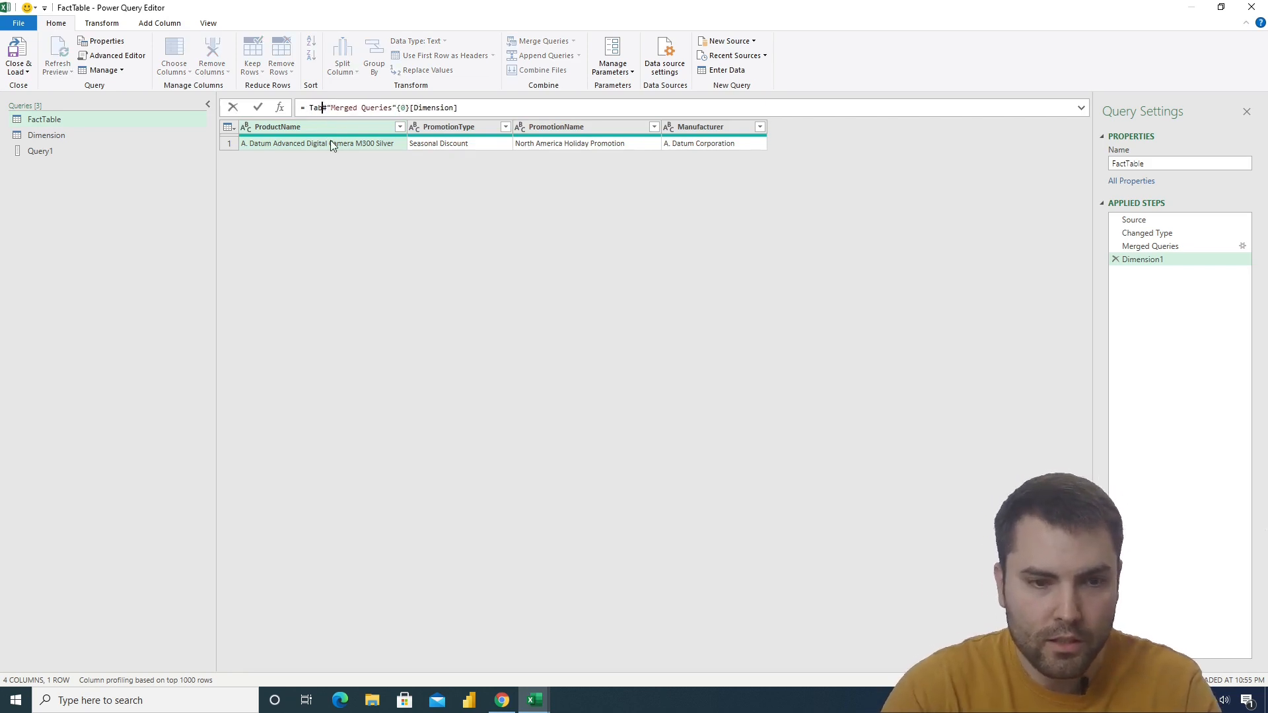
type(".Col")
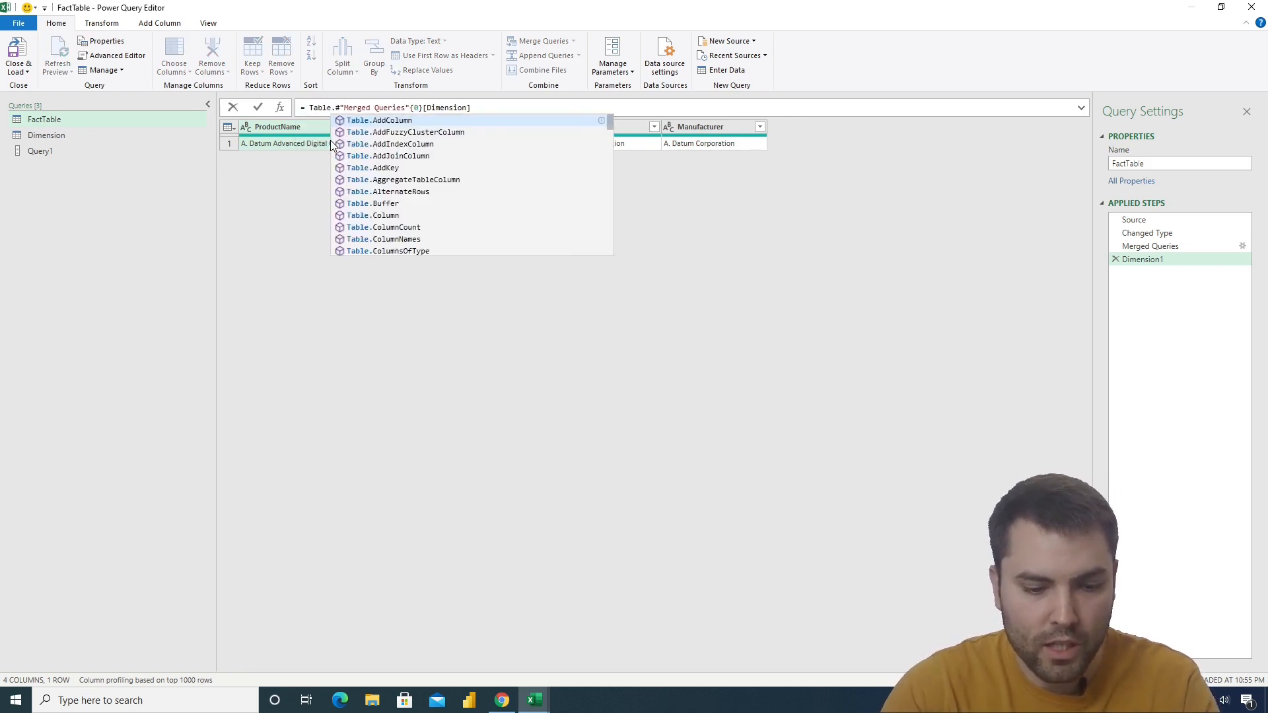
type("umnNames")
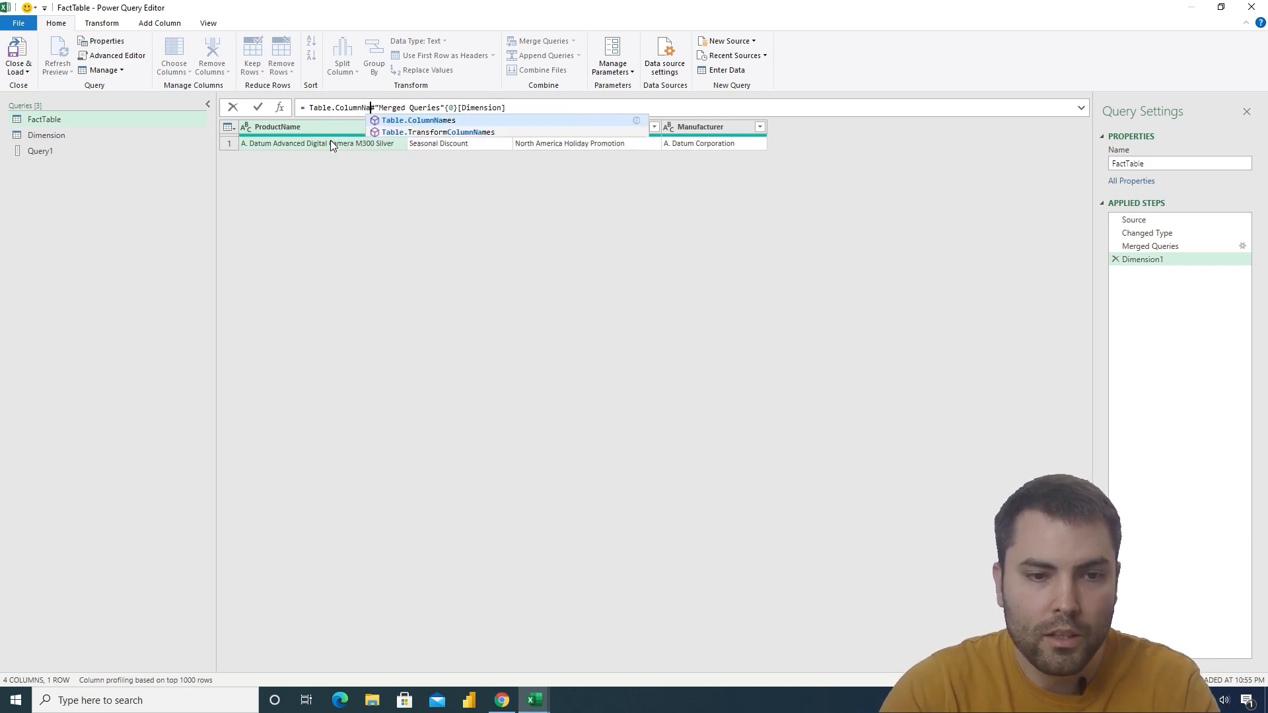
type("(")
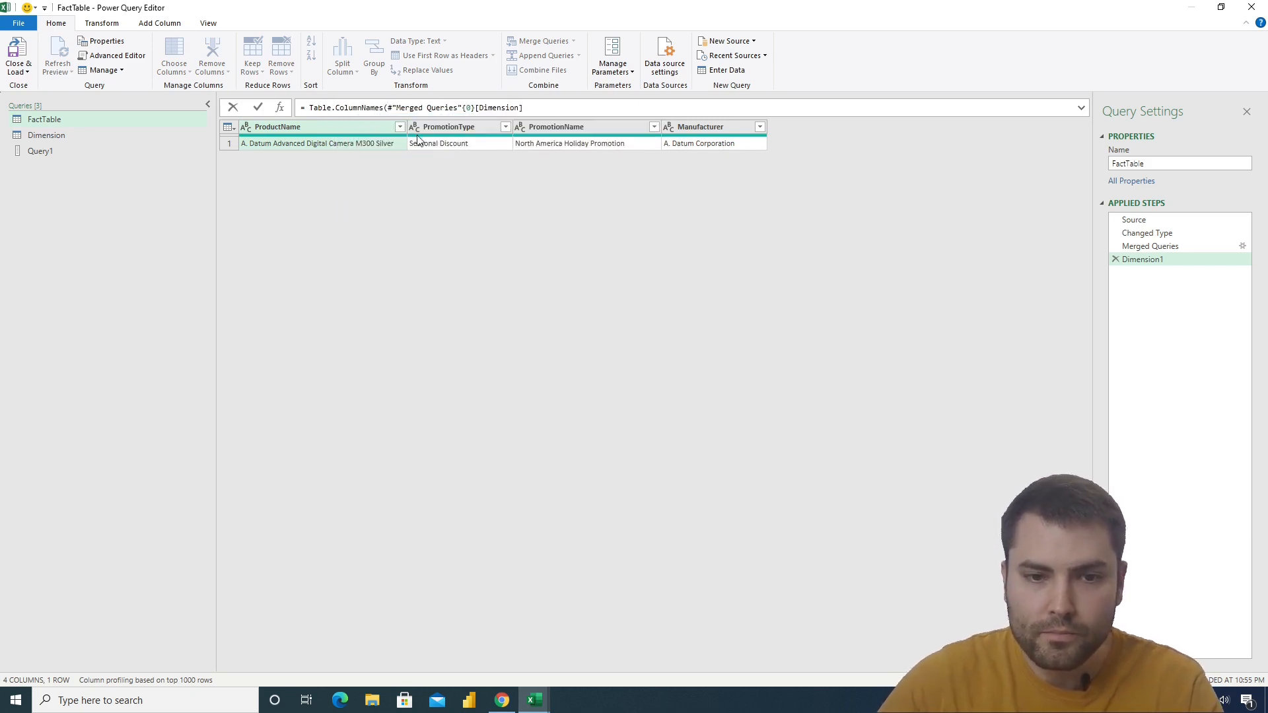
left_click(546, 109)
type("))")
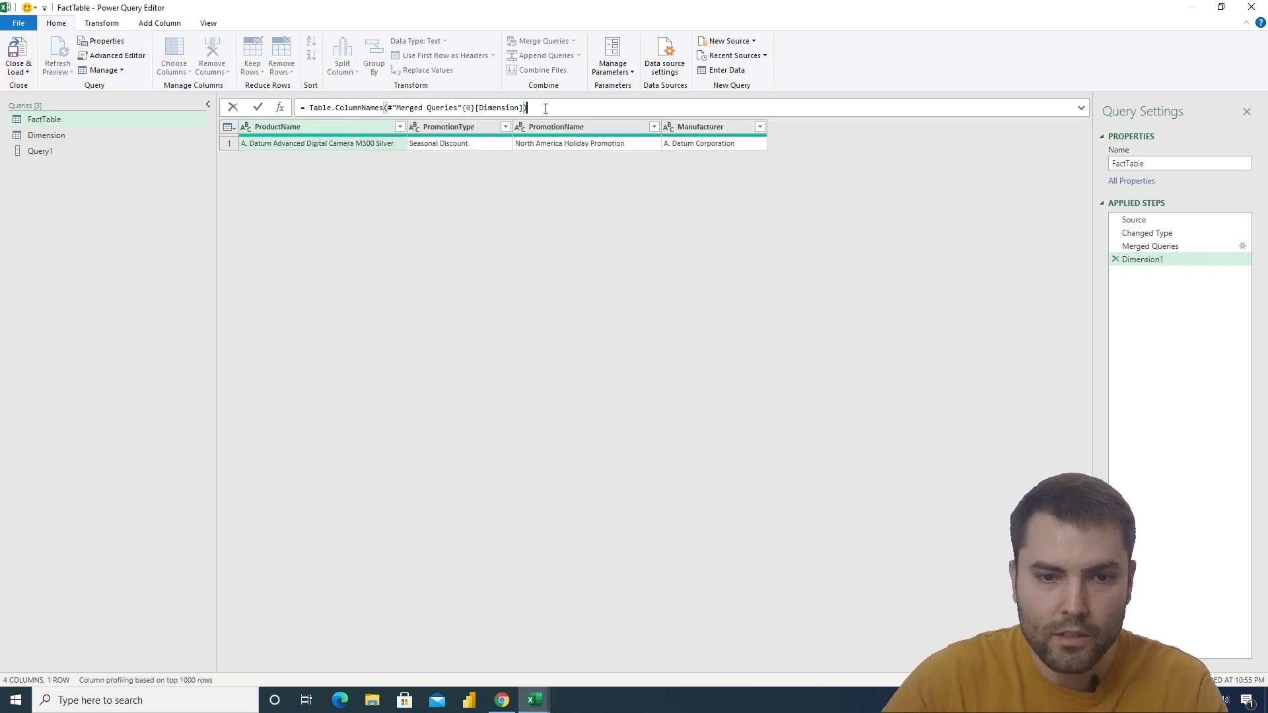
key("Return")
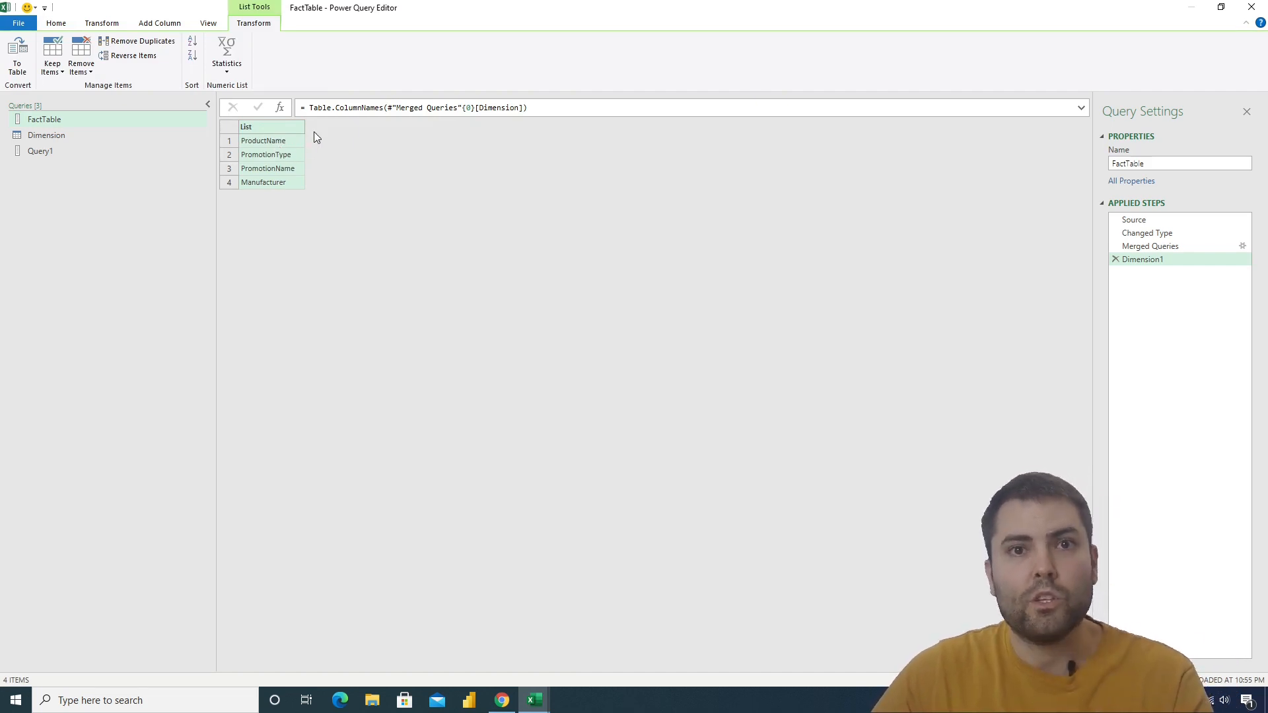
Skip the first column name by wrapping the formula in List.Skip: = List.Skip(Table.ColumnNames(#"Merged Queries"{0}[Dimension]),1)
left_click(268, 145)
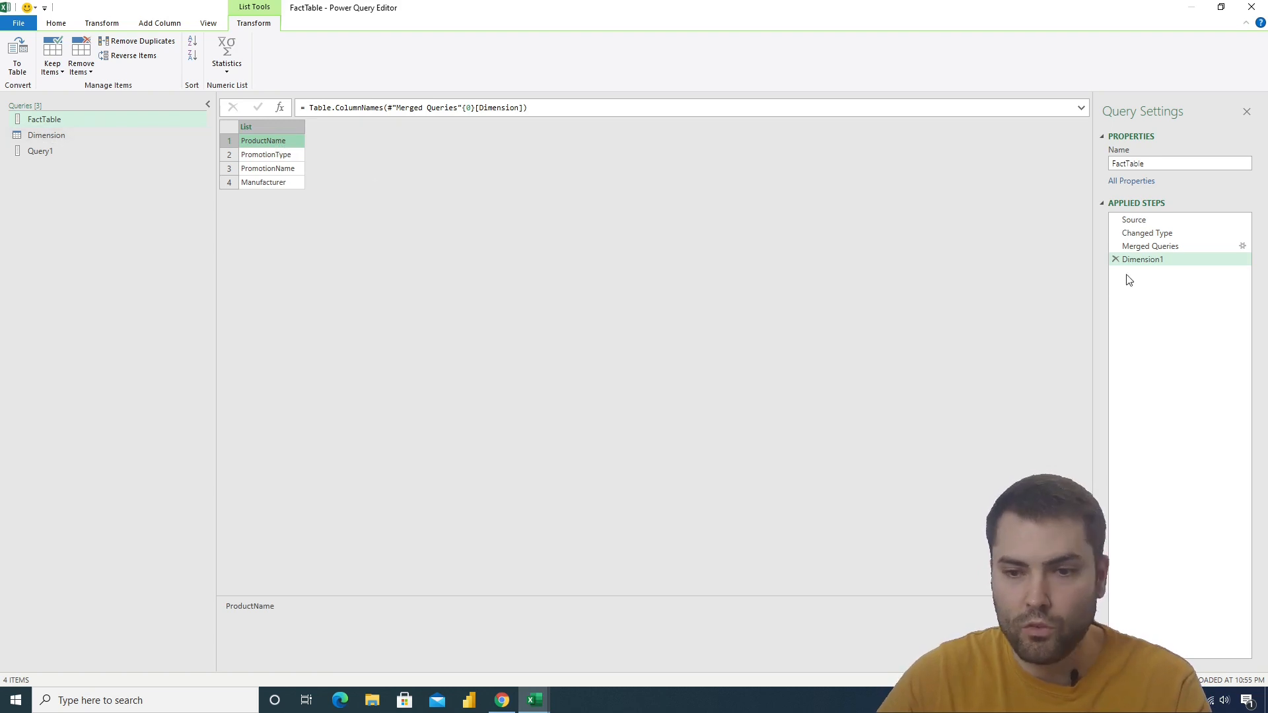
left_click(1177, 245)
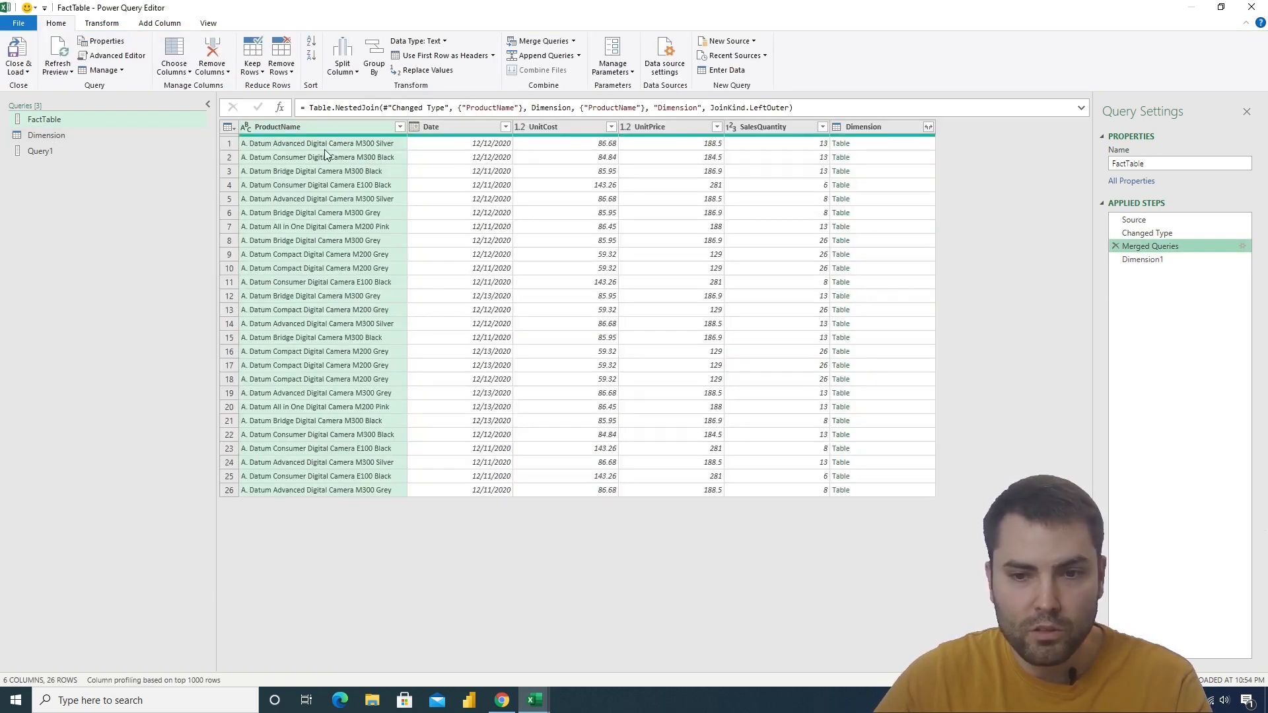
left_click(1137, 260)
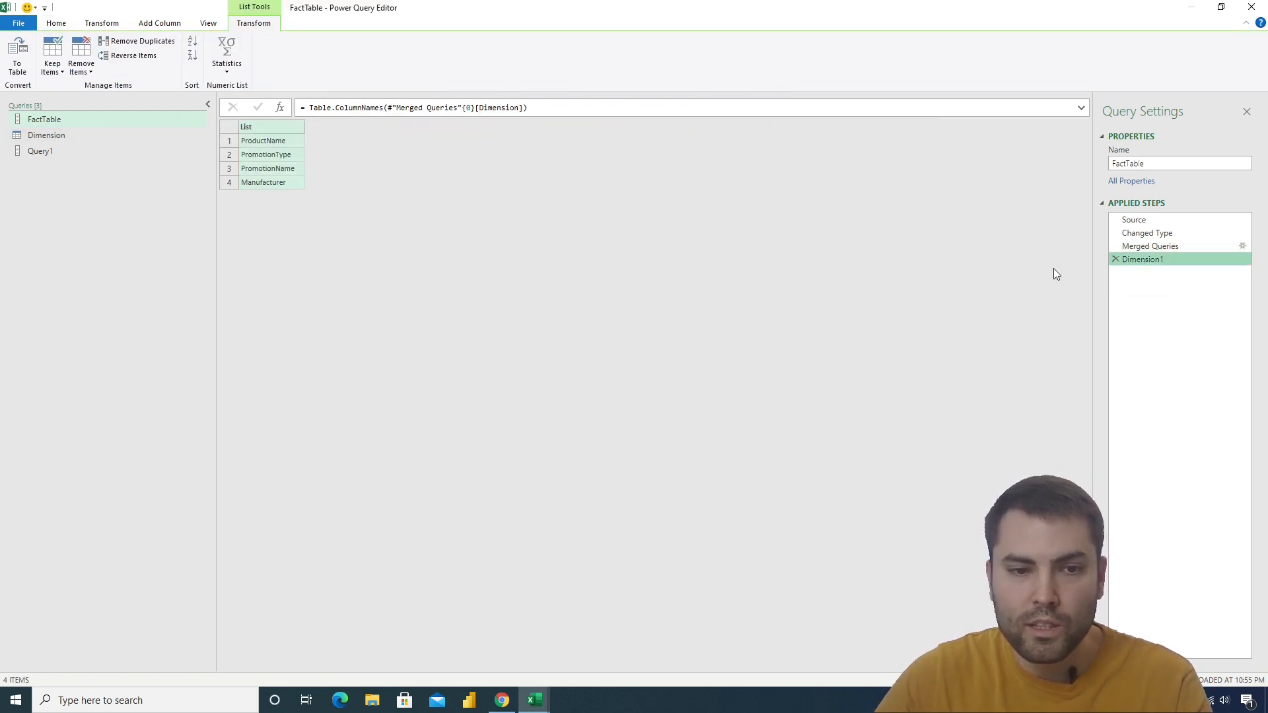
left_click(313, 111)
type("List.S")
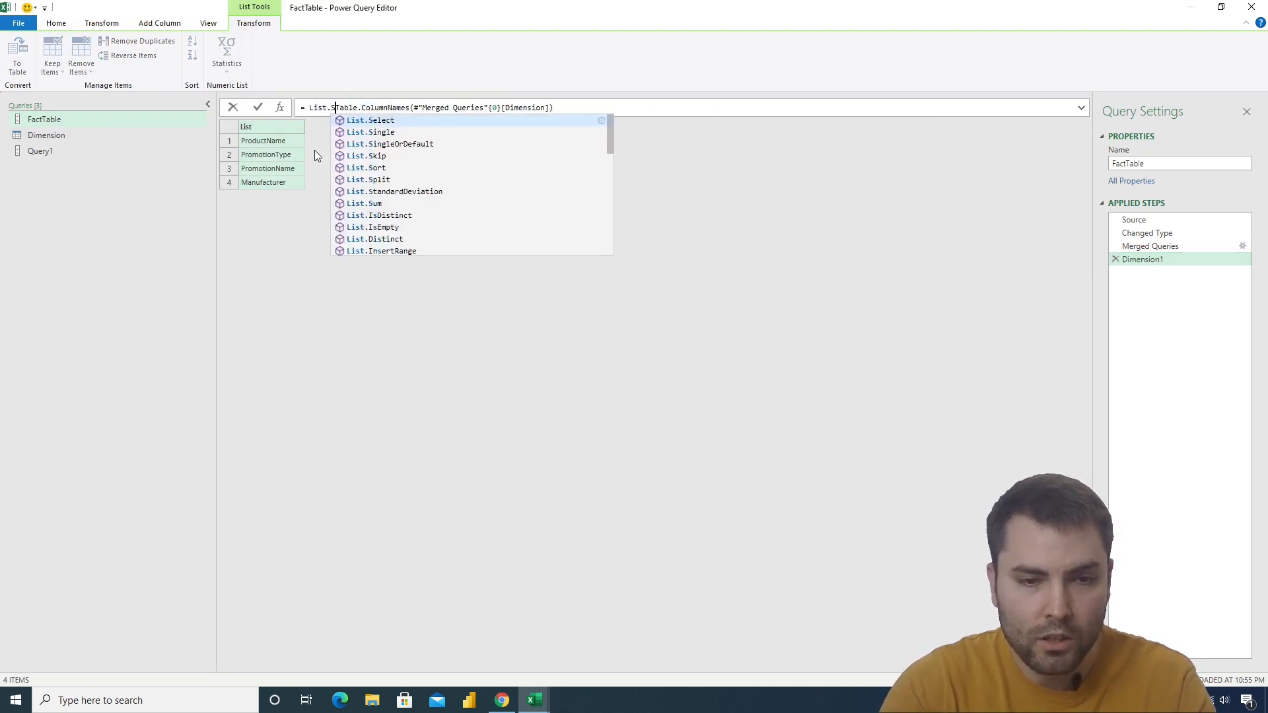
type("kip(")
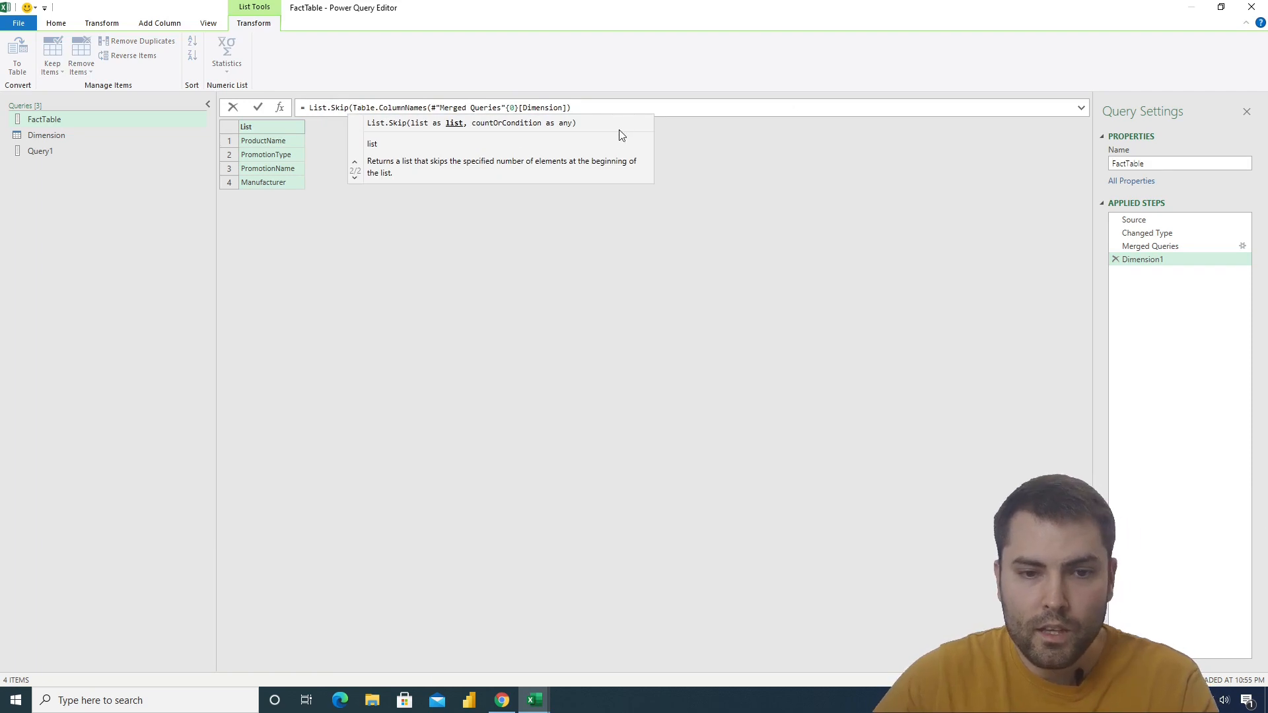
left_click(603, 110)
type(",1)")
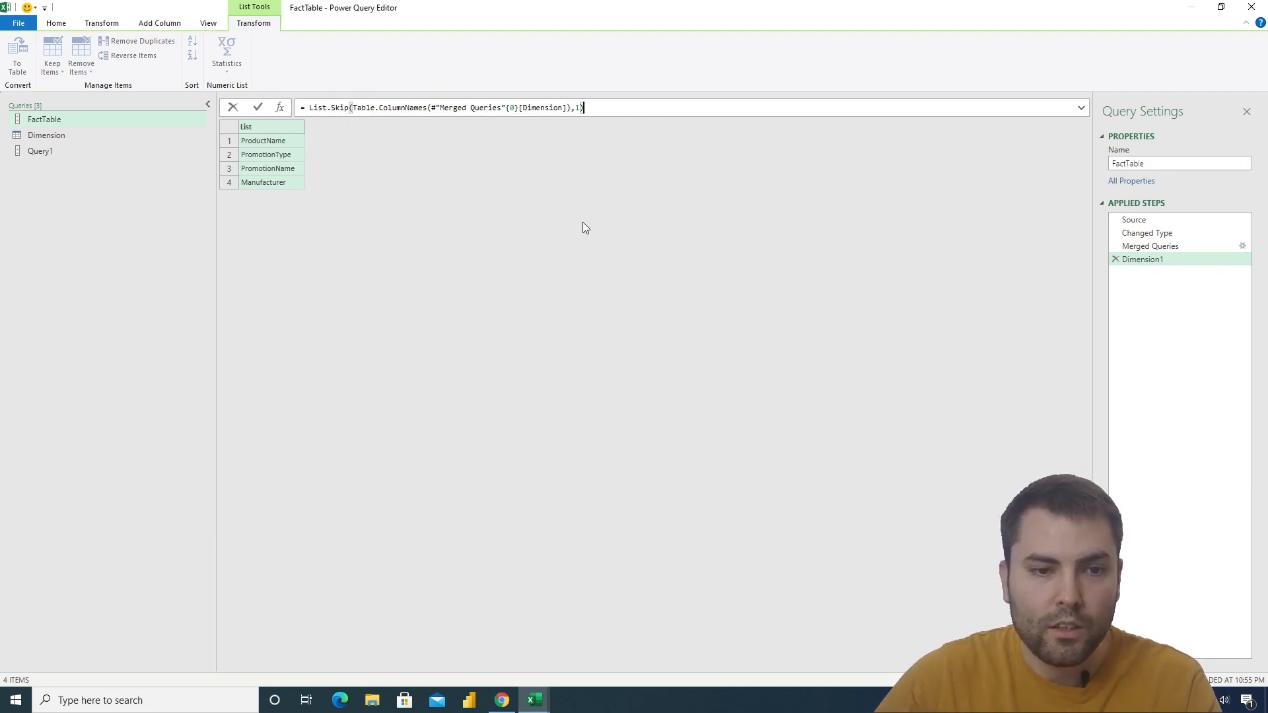
key("Return")
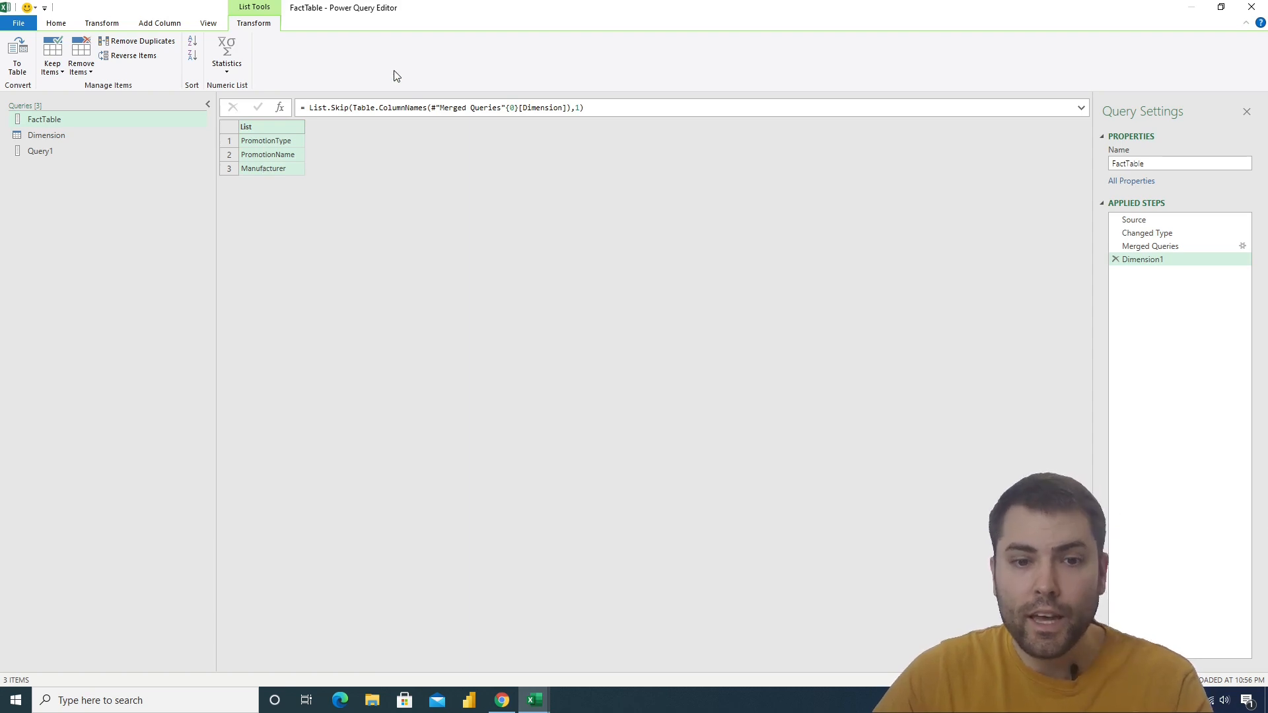
Copy the whole List.Skip expression without the equals sign and delete FactTable's Dimension1 step
left_click(637, 107)
left_click_drag(636, 107, 311, 112)
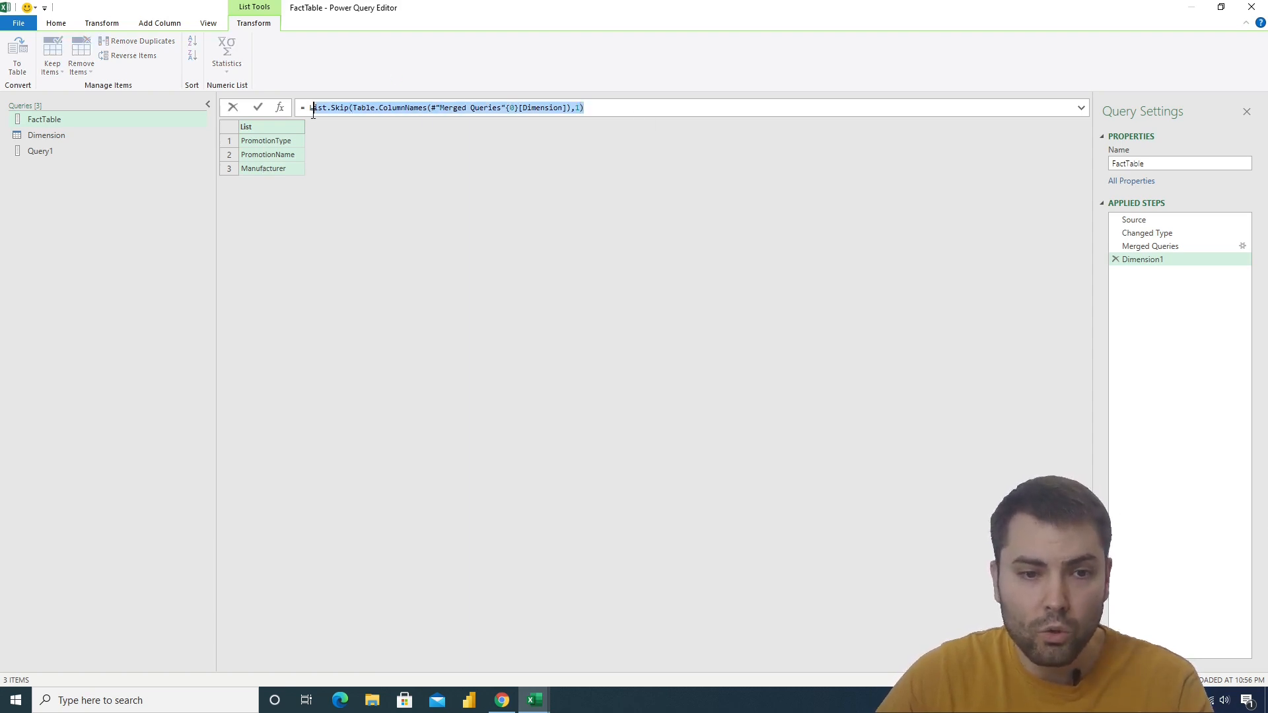
left_click(1151, 246)
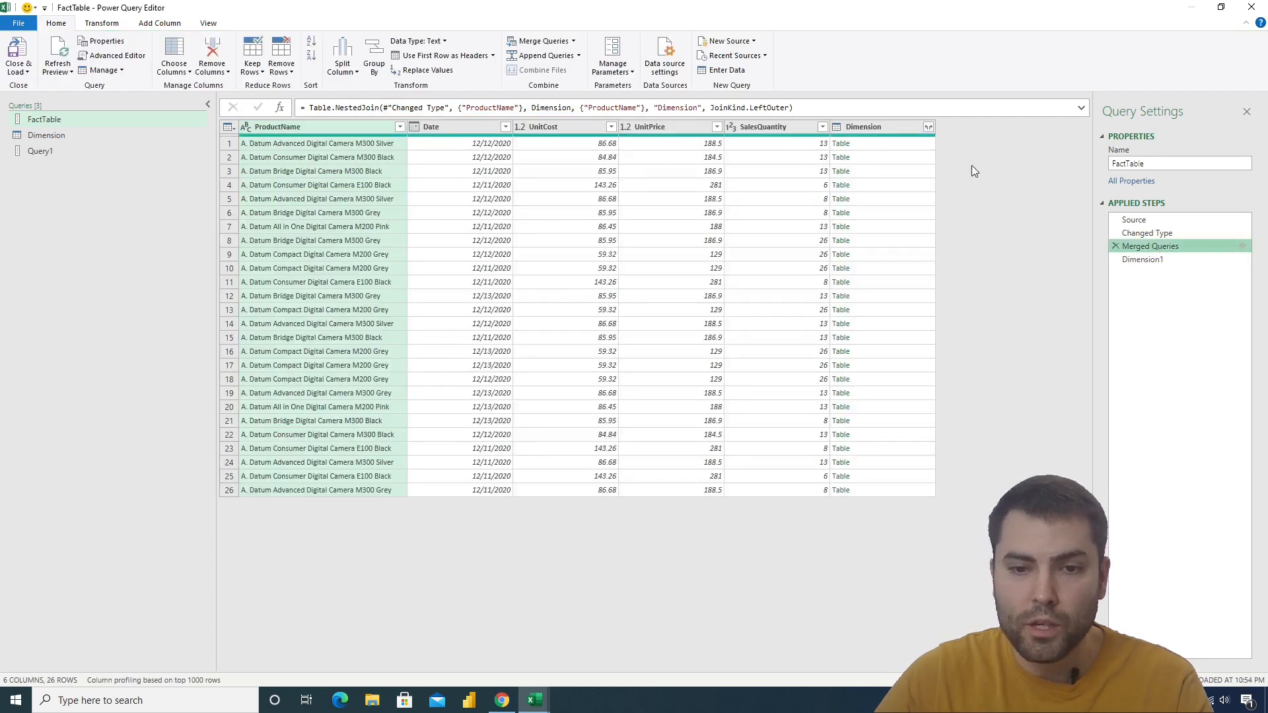
left_click(1156, 260)
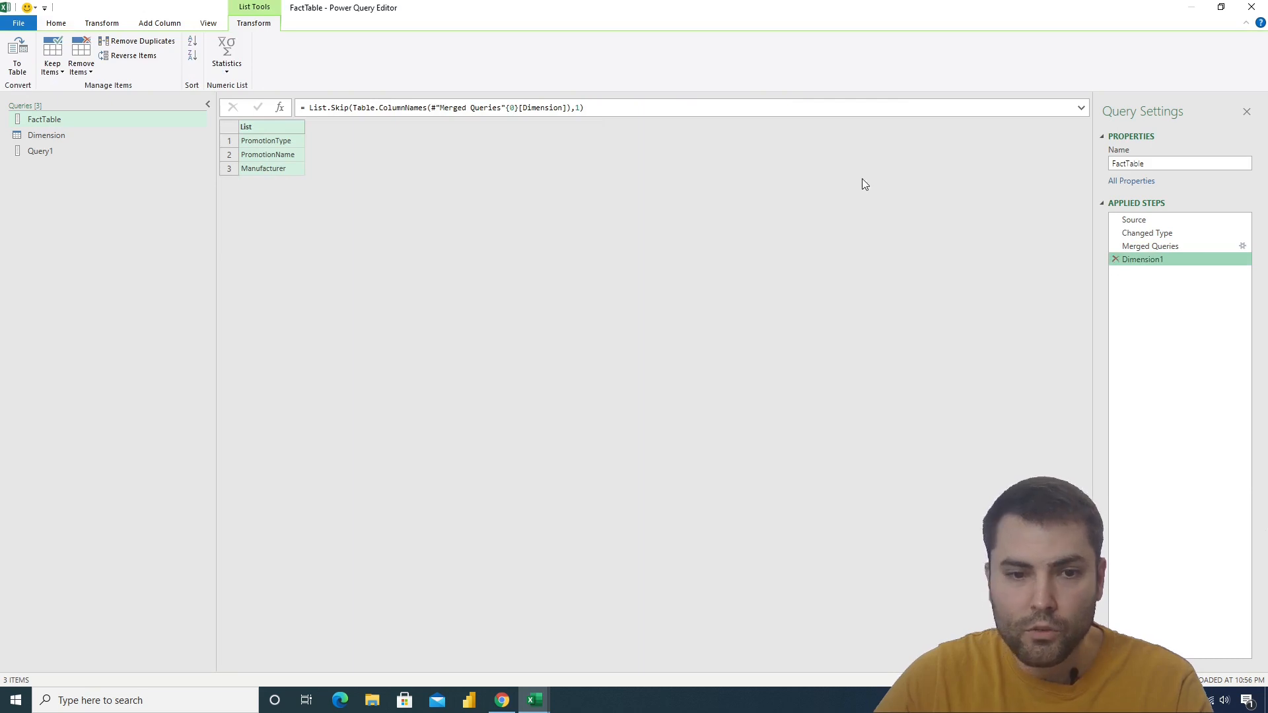
left_click(1117, 259)
Expand the Dimension column in Merged Queries to PromotionType, PromotionName and Manufacturer, leaving out ProductName
left_click(928, 128)
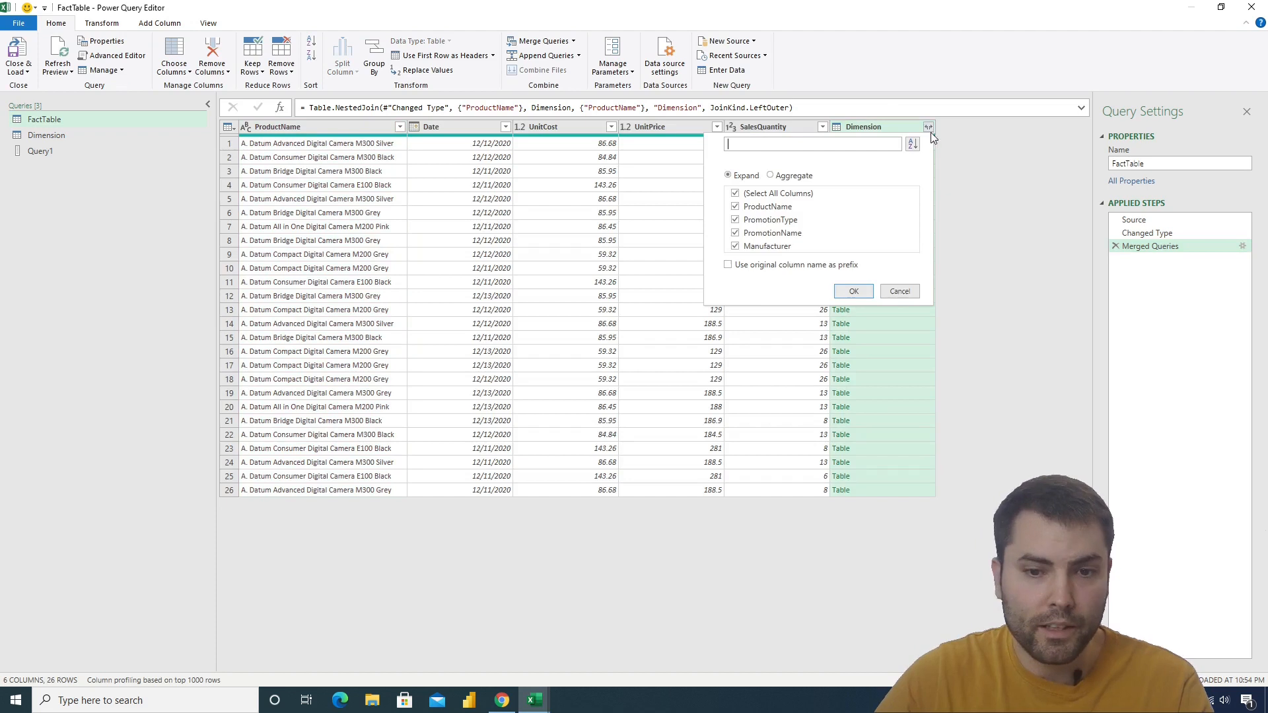
left_click(767, 207)
left_click(853, 291)
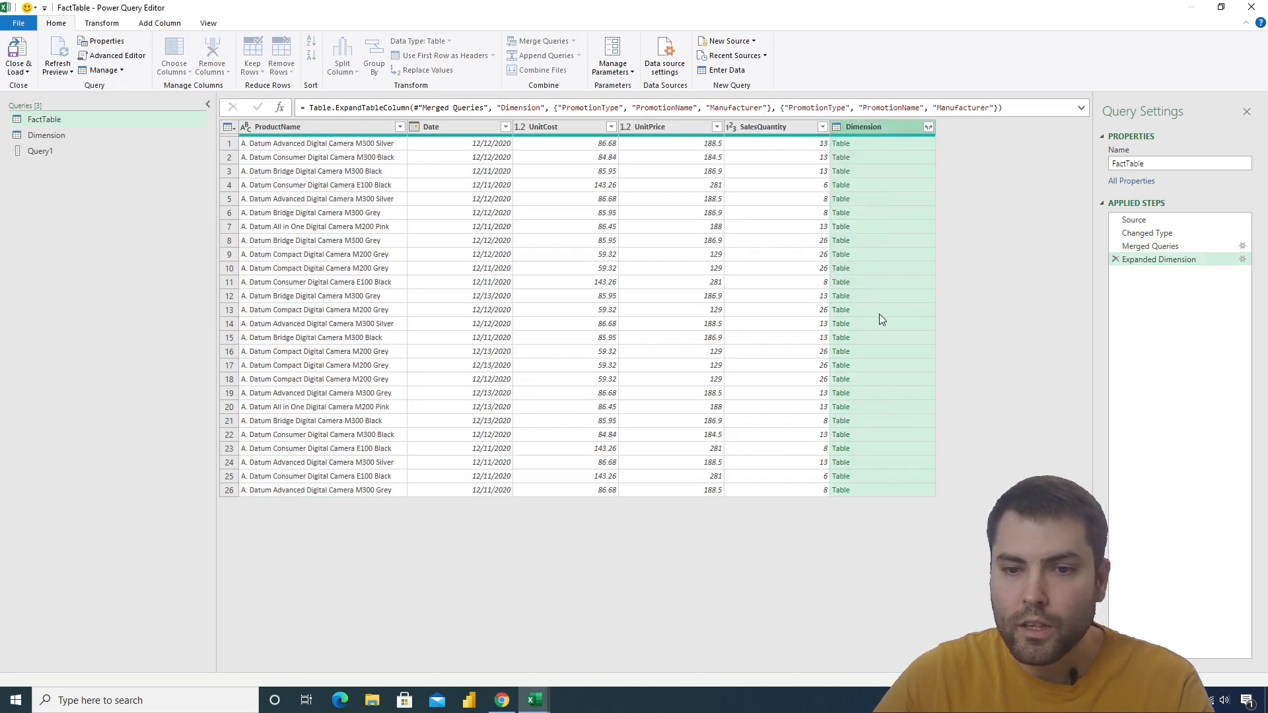
left_click_drag(752, 661, 878, 658)
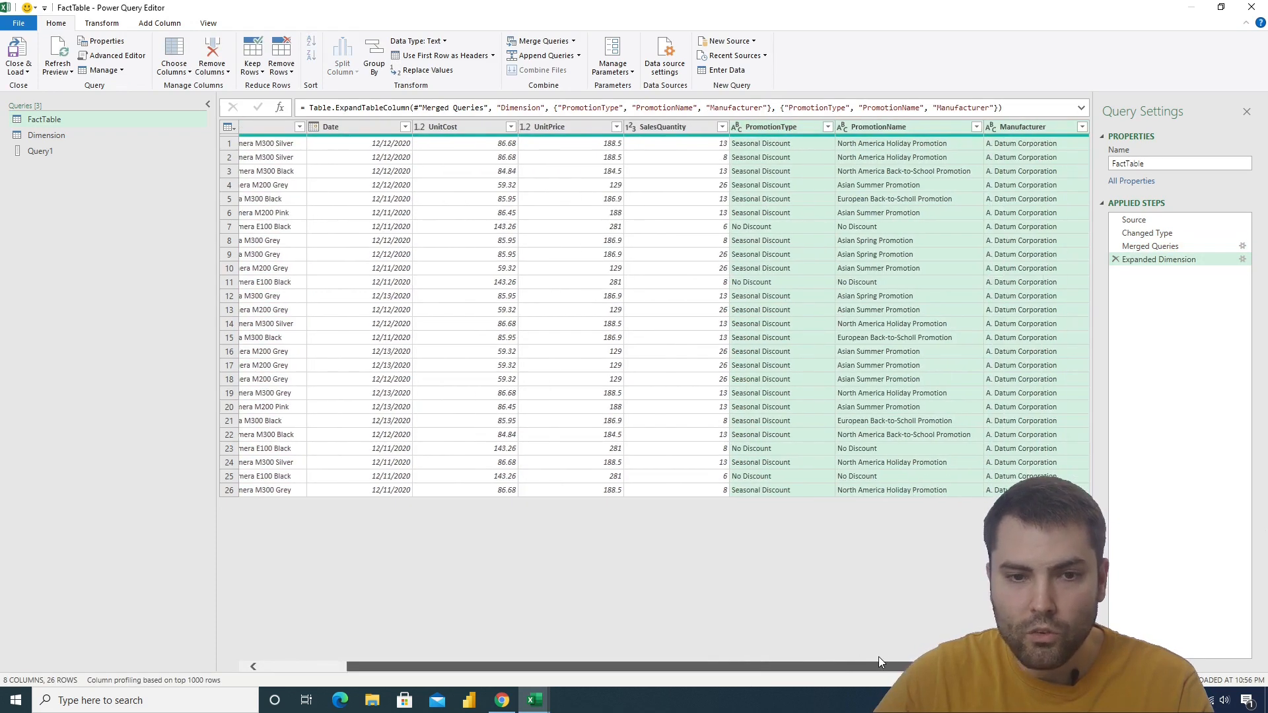
Replace both hard-coded column lists in the Table.ExpandTableColumn formula with the copied List.Skip(Table.ColumnNames(#"Merged Queries"{0}[Dimension]),1) expression
left_click_drag(549, 108, 773, 107)
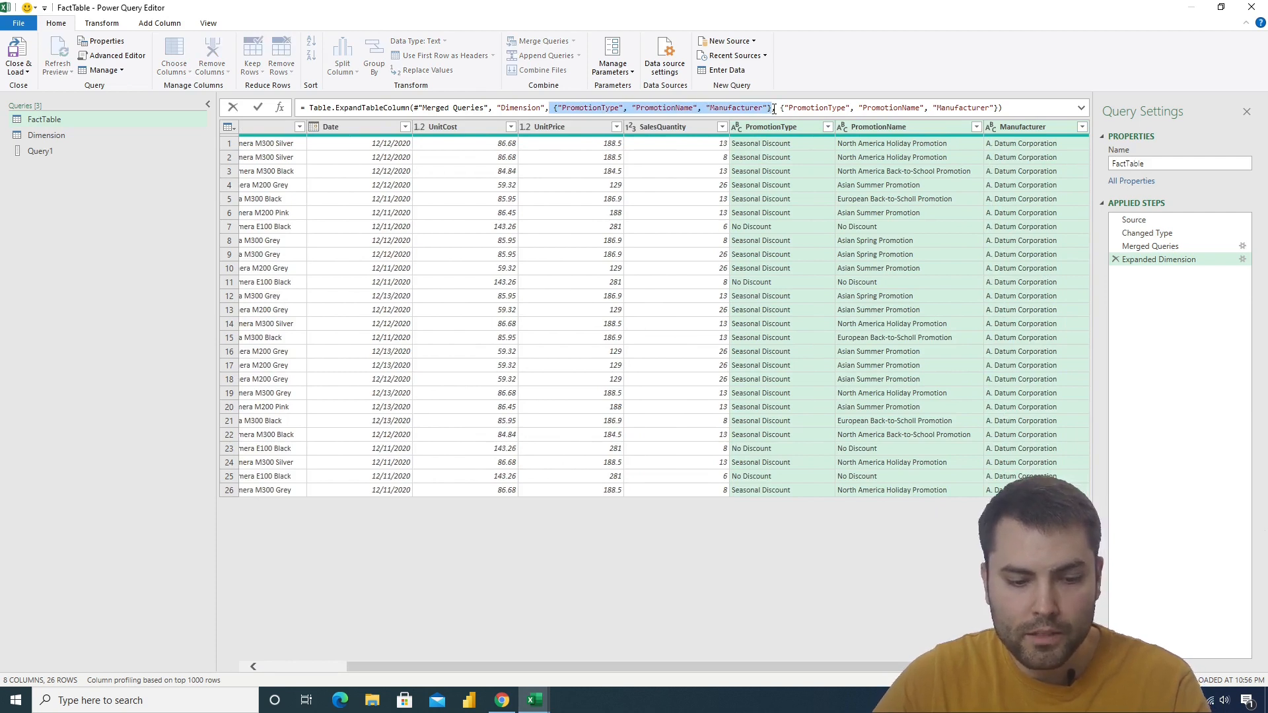
type("List.Skip(Table.ColumnNames(#\"Merged Queries\"{0}[Dimension]),1)")
left_click_drag(833, 108, 1053, 107)
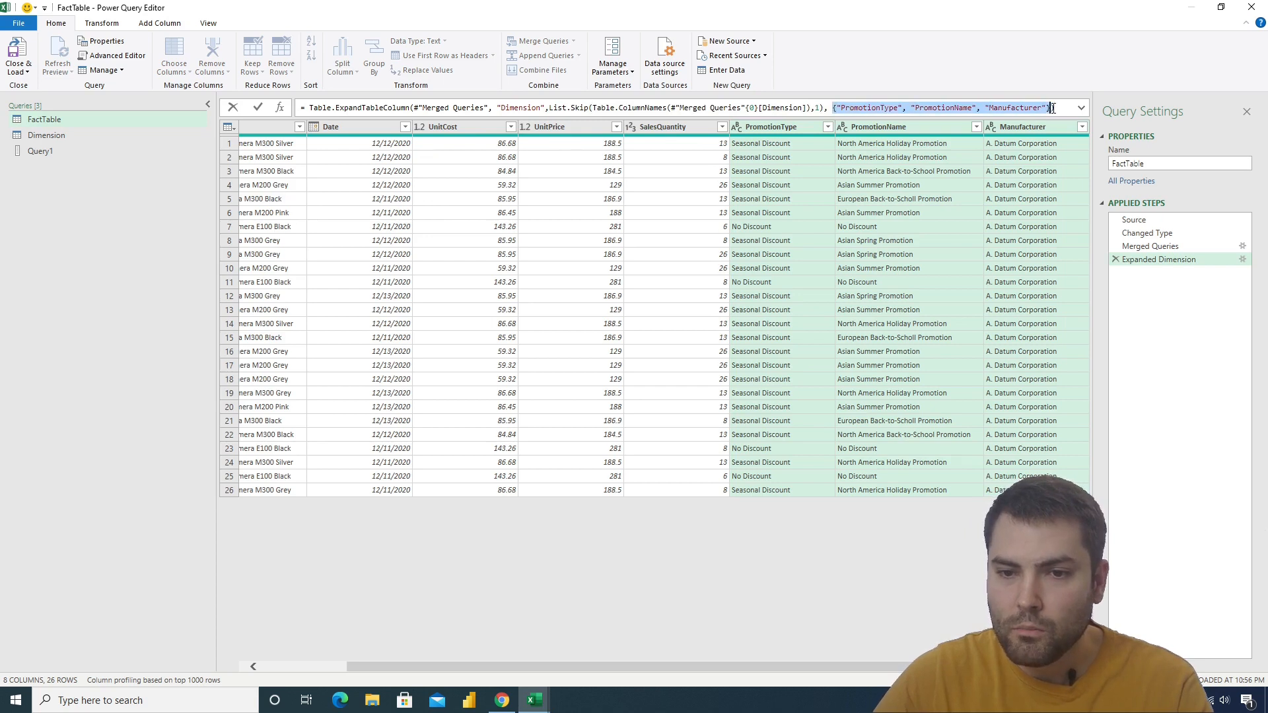
type("List.Skip(Table.ColumnNames(#\"Merged Queries\"{0}[Dimension]),1)")
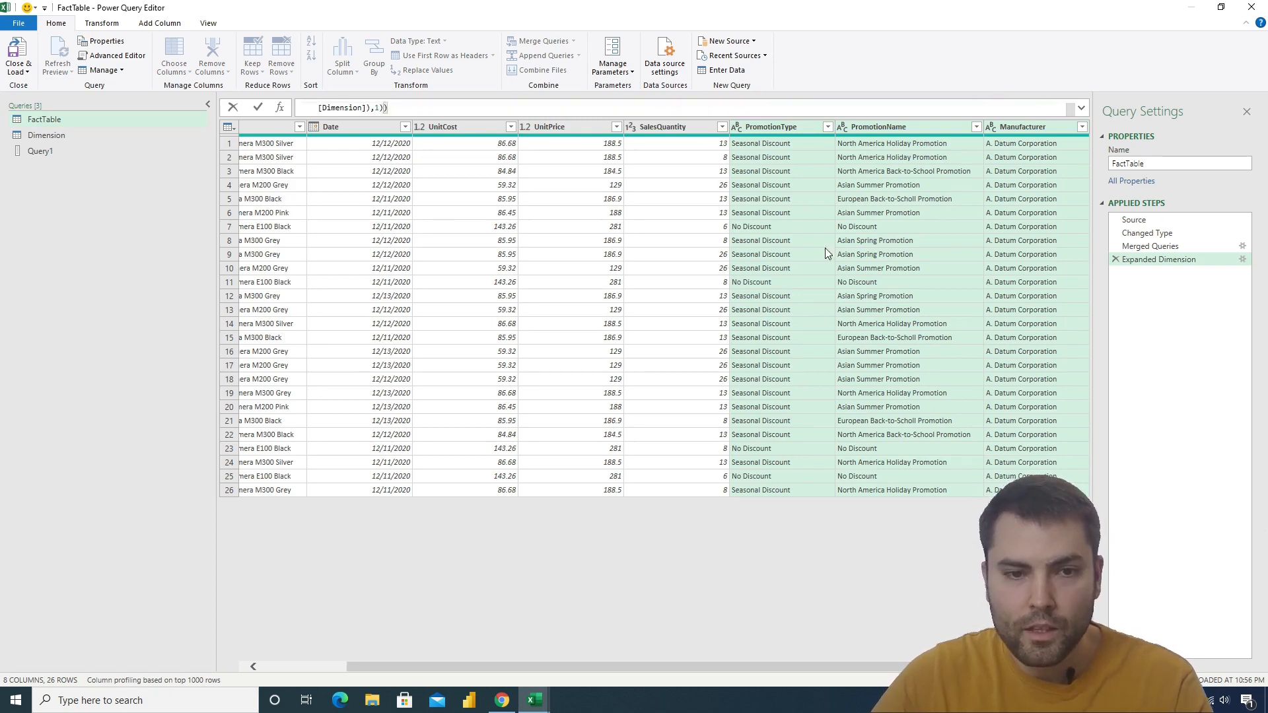
key("Return")
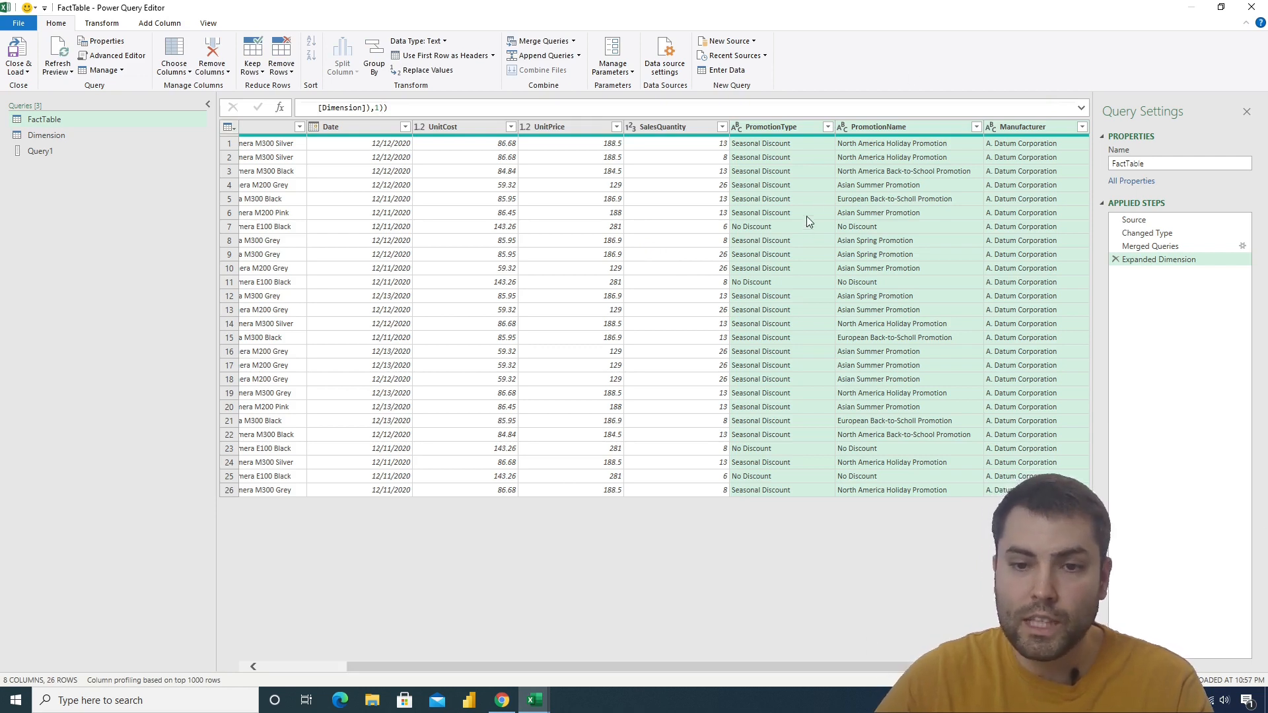
Delete the Query1 query, and close and load the remaining queries to the workbook
left_click(36, 151)
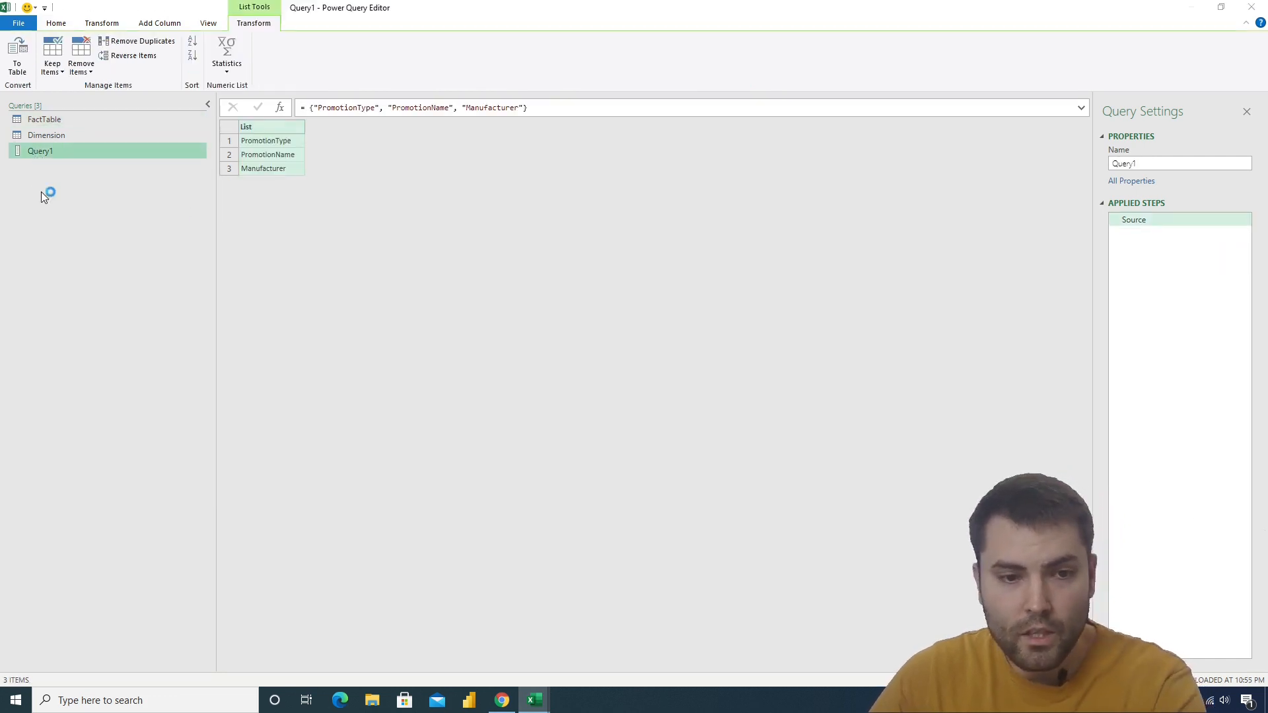
key("Delete")
key("Escape")
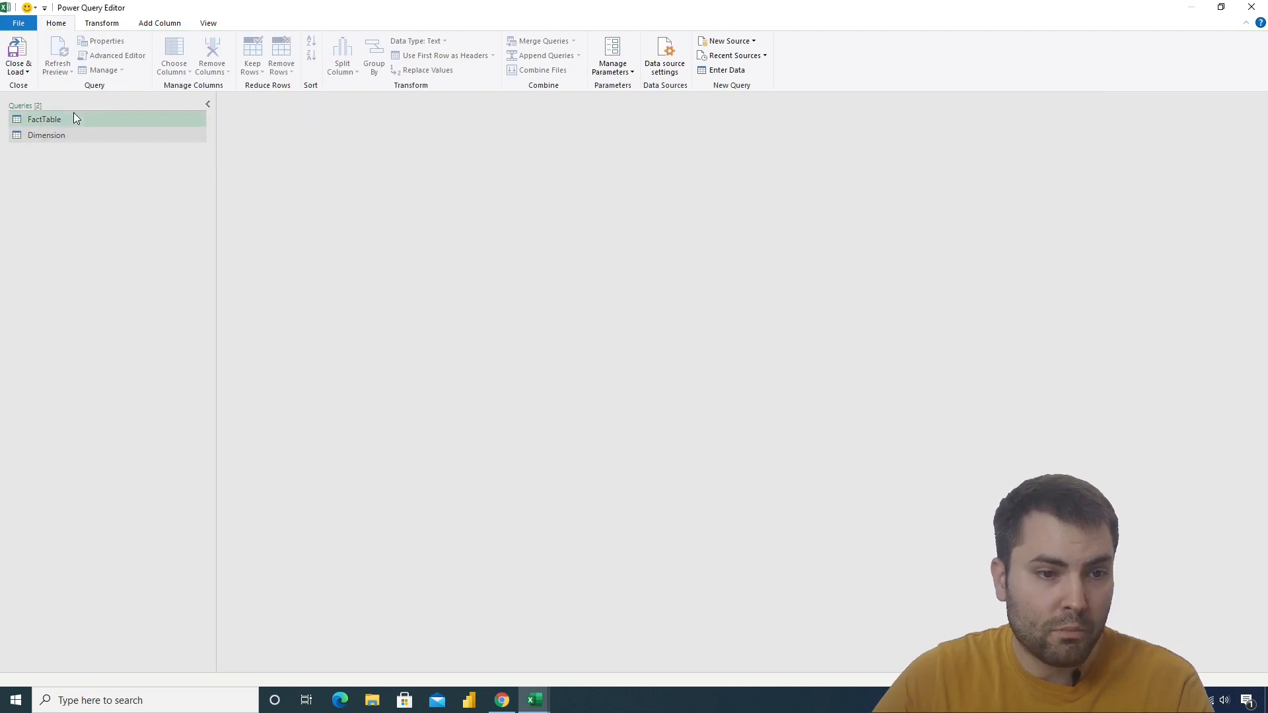
left_click(73, 116)
left_click(18, 71)
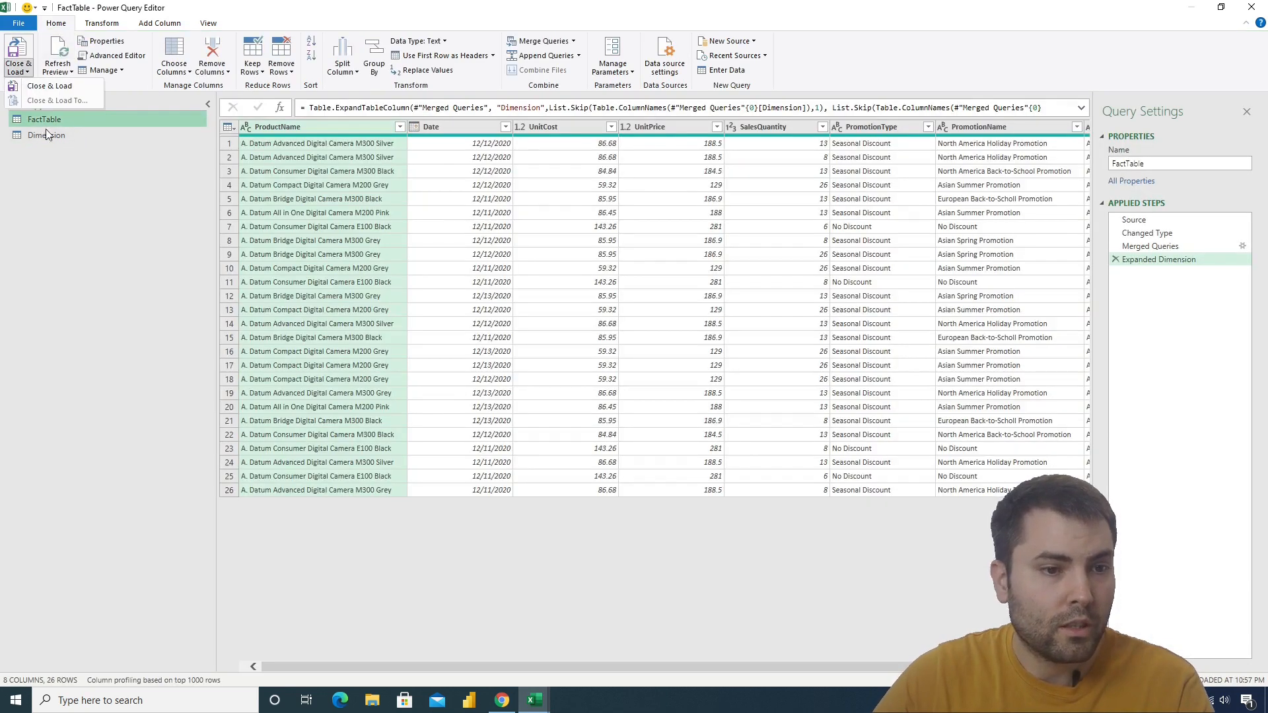
left_click(58, 88)
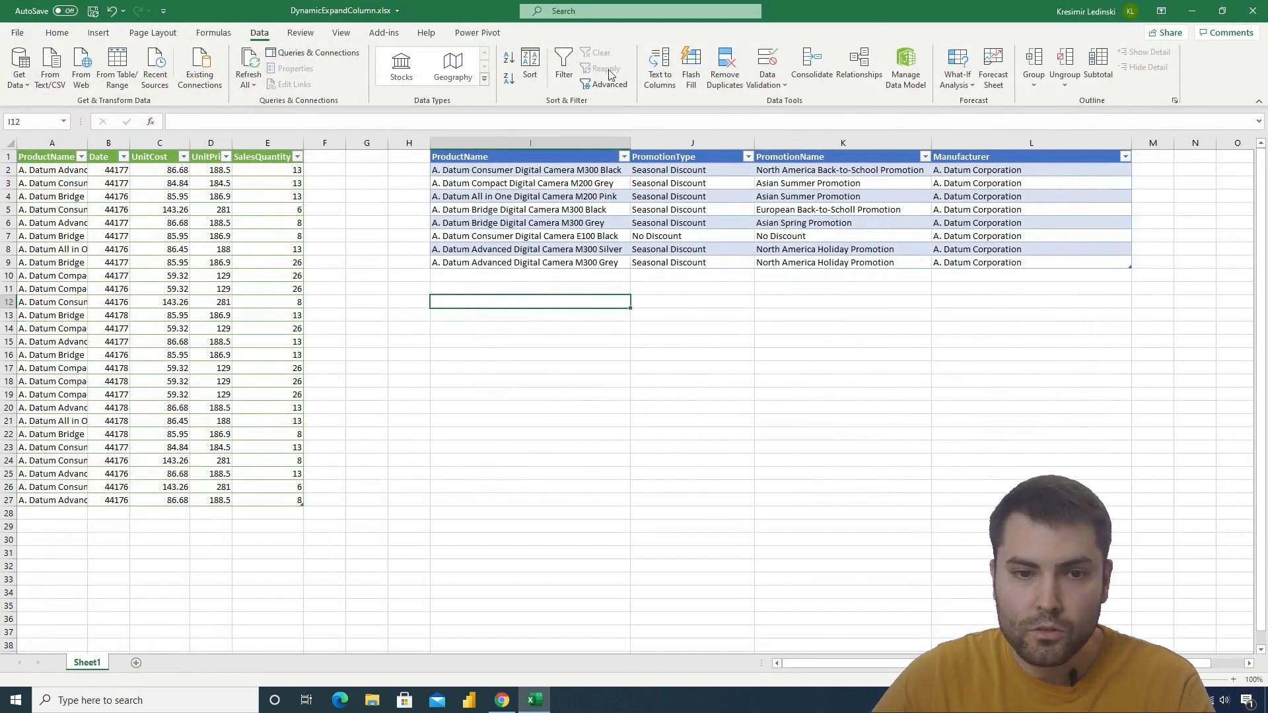
Load the FactTable query as a table into the existing worksheet at cell I12
left_click(313, 53)
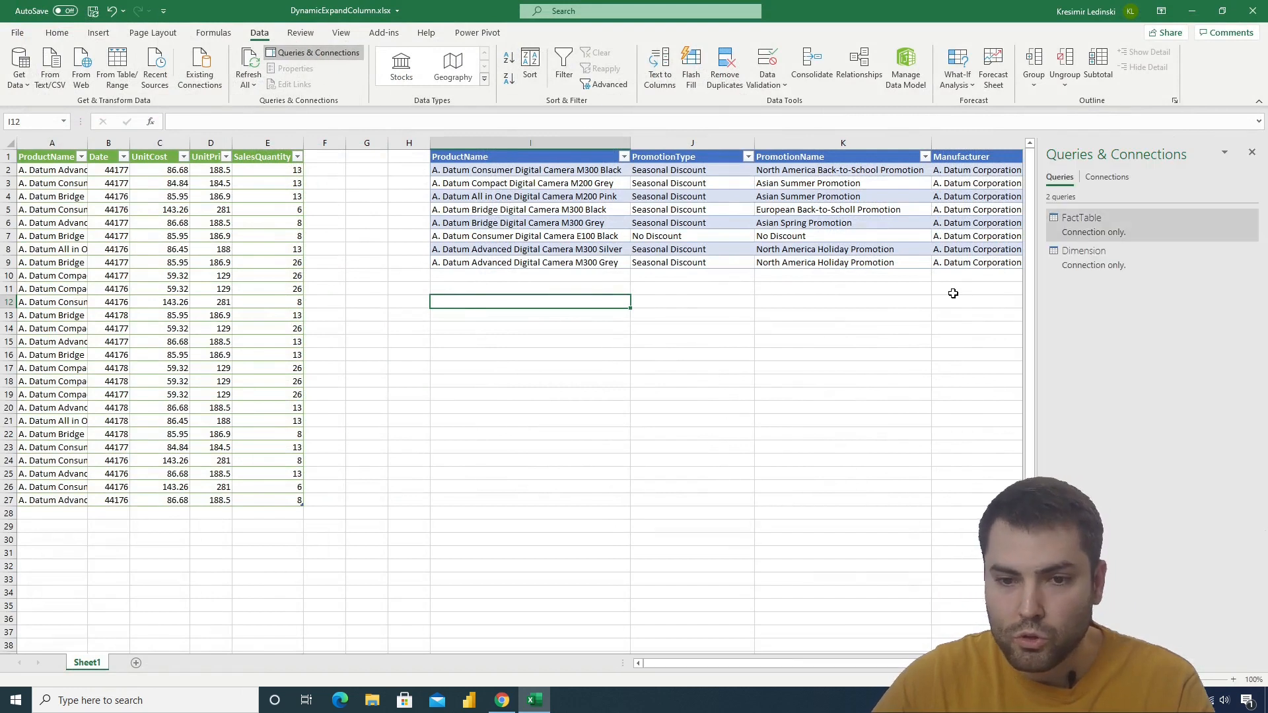
right_click(1114, 225)
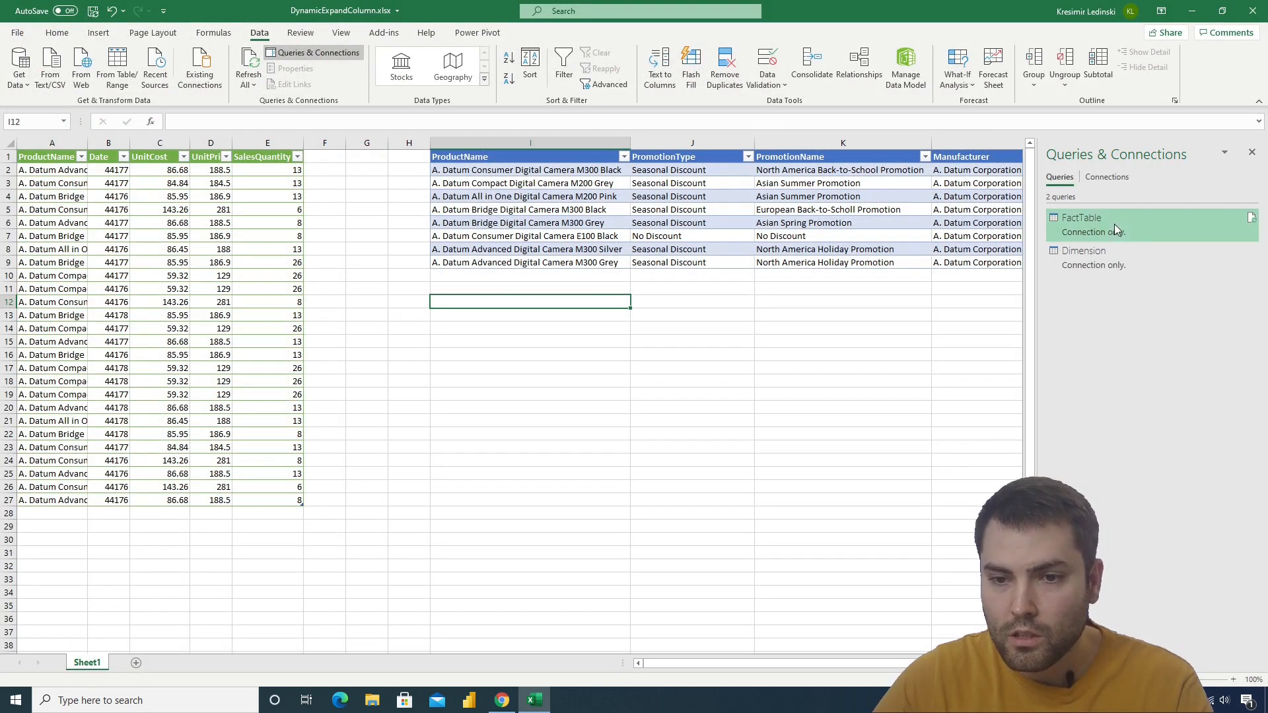
left_click(1155, 329)
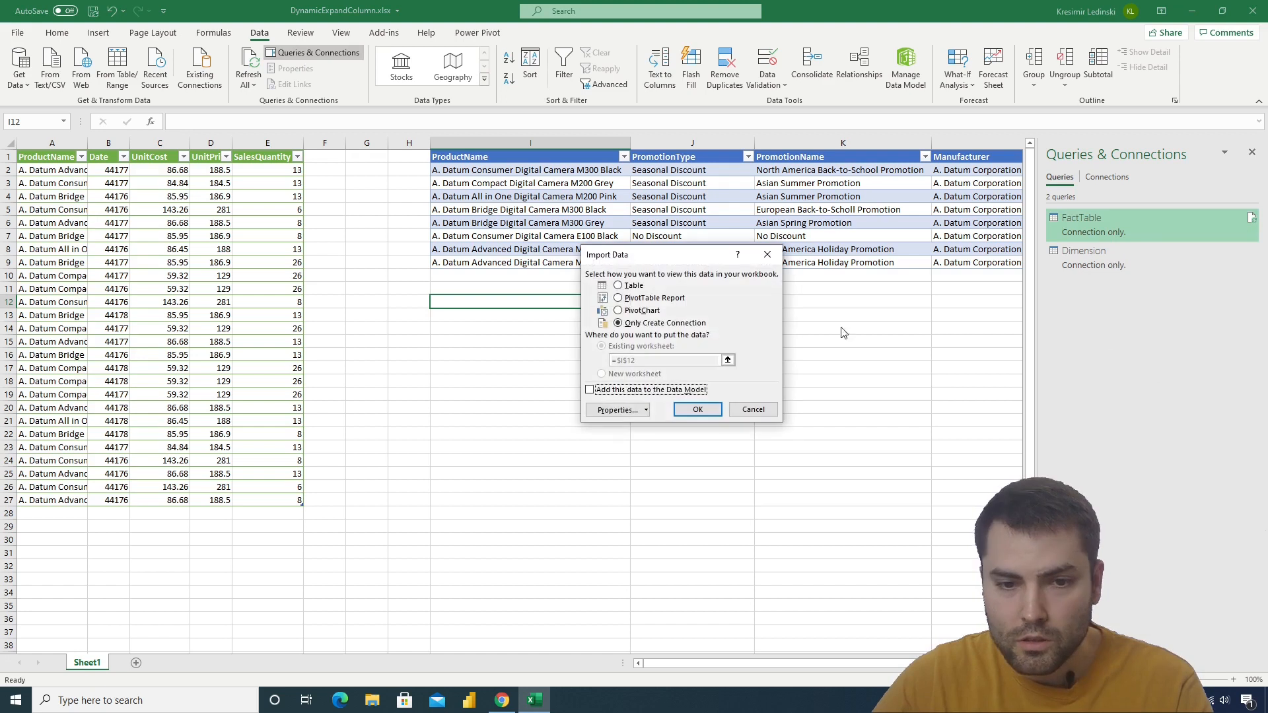
left_click(697, 409)
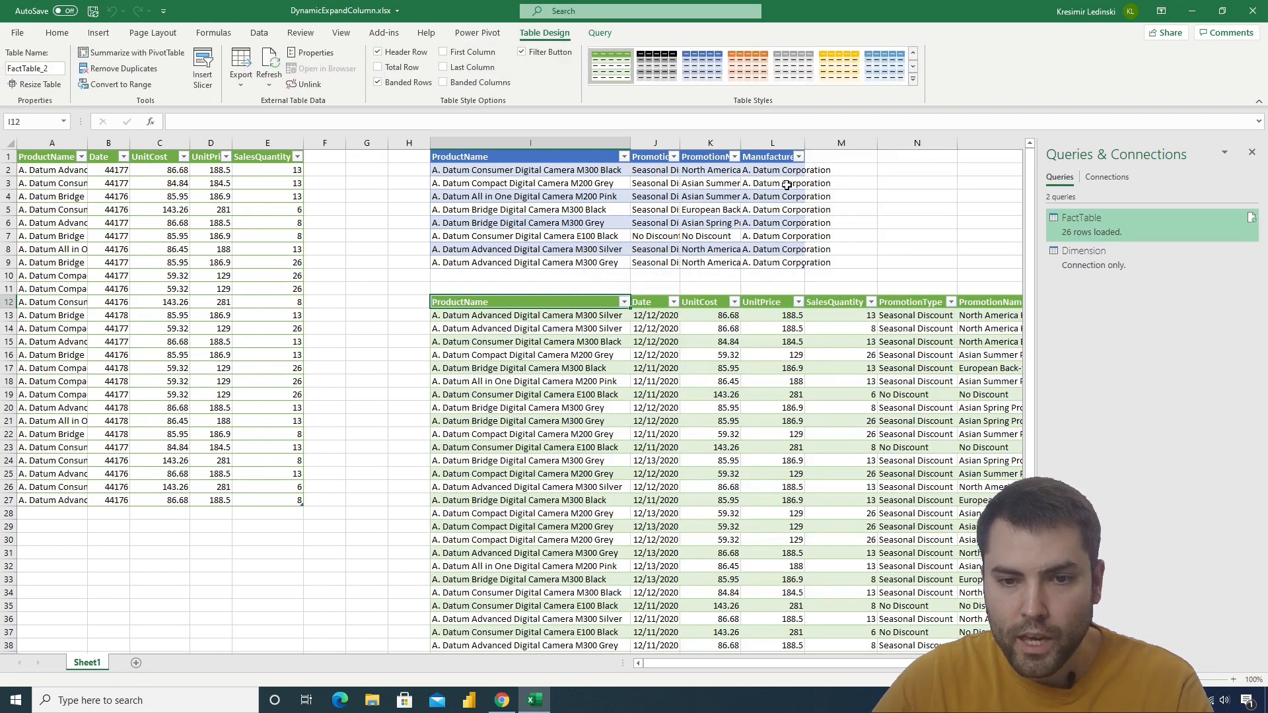
Add a column headed sdafsaf to the dimension table in M1 and fill M2:M9 with "a"
left_click(829, 160)
type("sdafsaf")
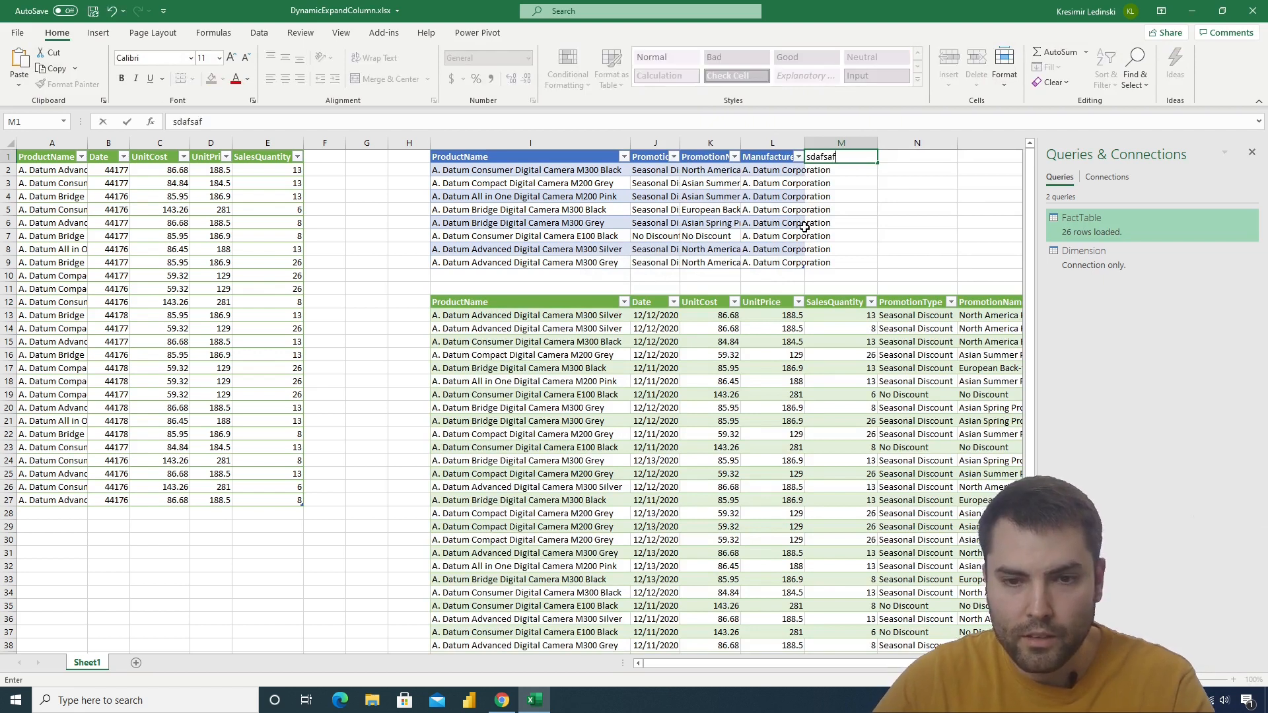
key("Return")
left_click_drag(836, 169, 840, 257)
type("a")
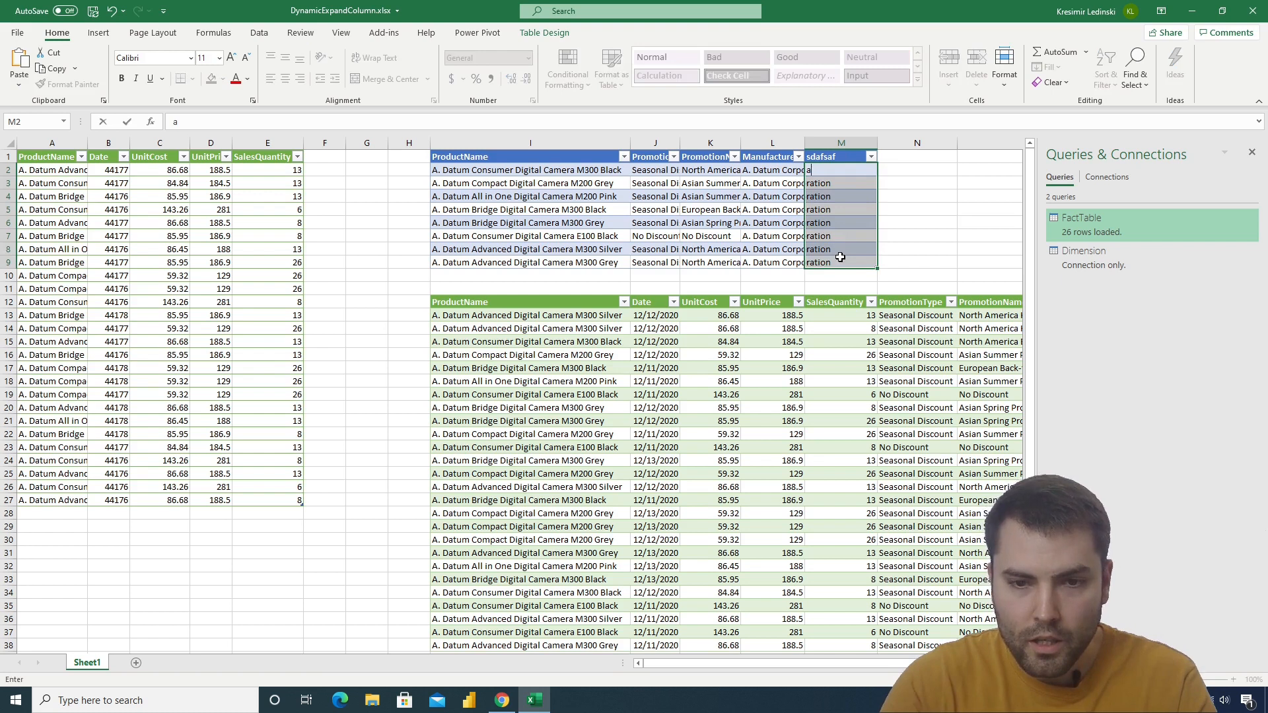
key("ctrl+Return")
Refresh the loaded FactTable results table and check its columns for the newly added dimension column
left_click_drag(821, 664, 915, 662)
right_click(968, 488)
left_click(1019, 207)
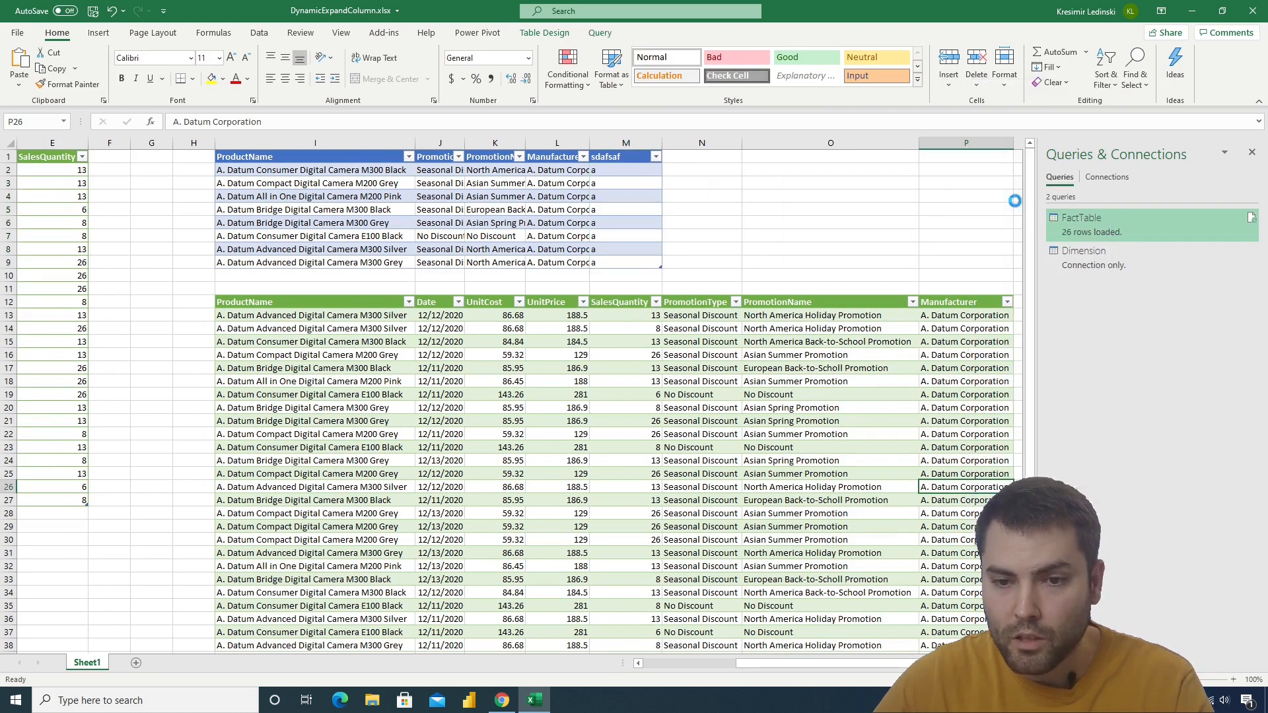
scroll(941, 644, "down", 1)
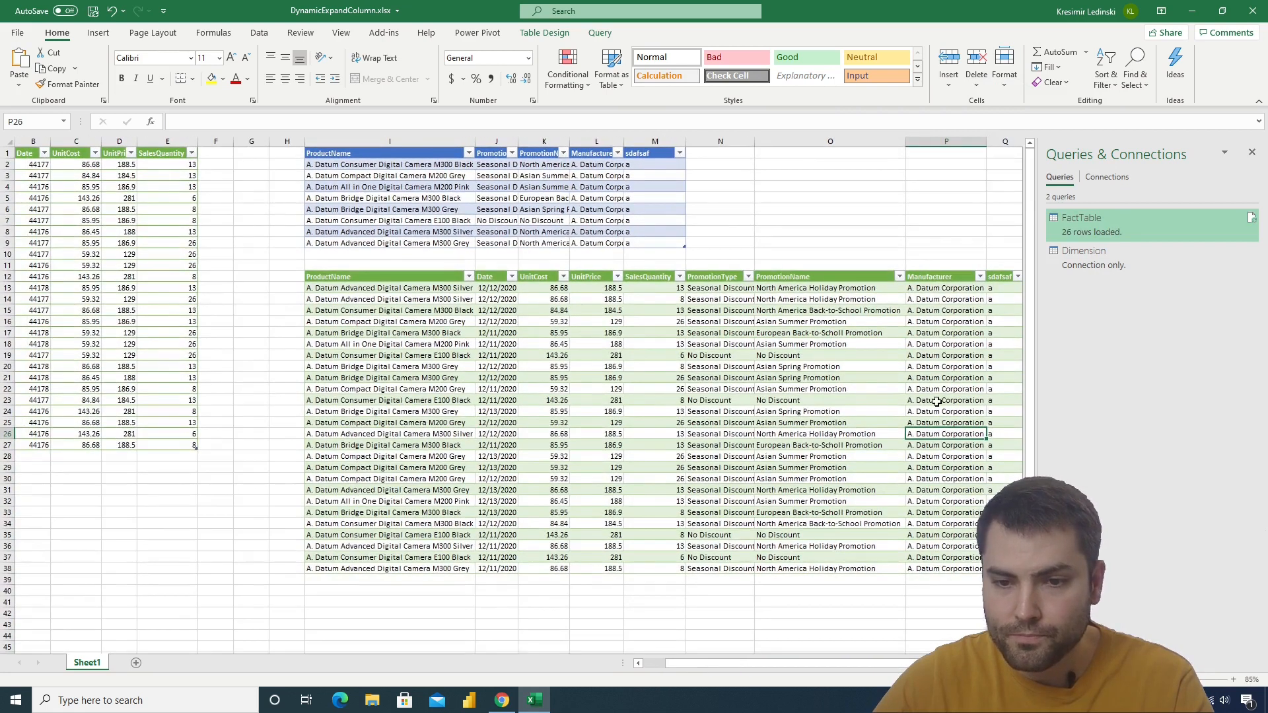
left_click_drag(908, 663, 930, 663)
left_click(968, 296)
left_click(770, 298)
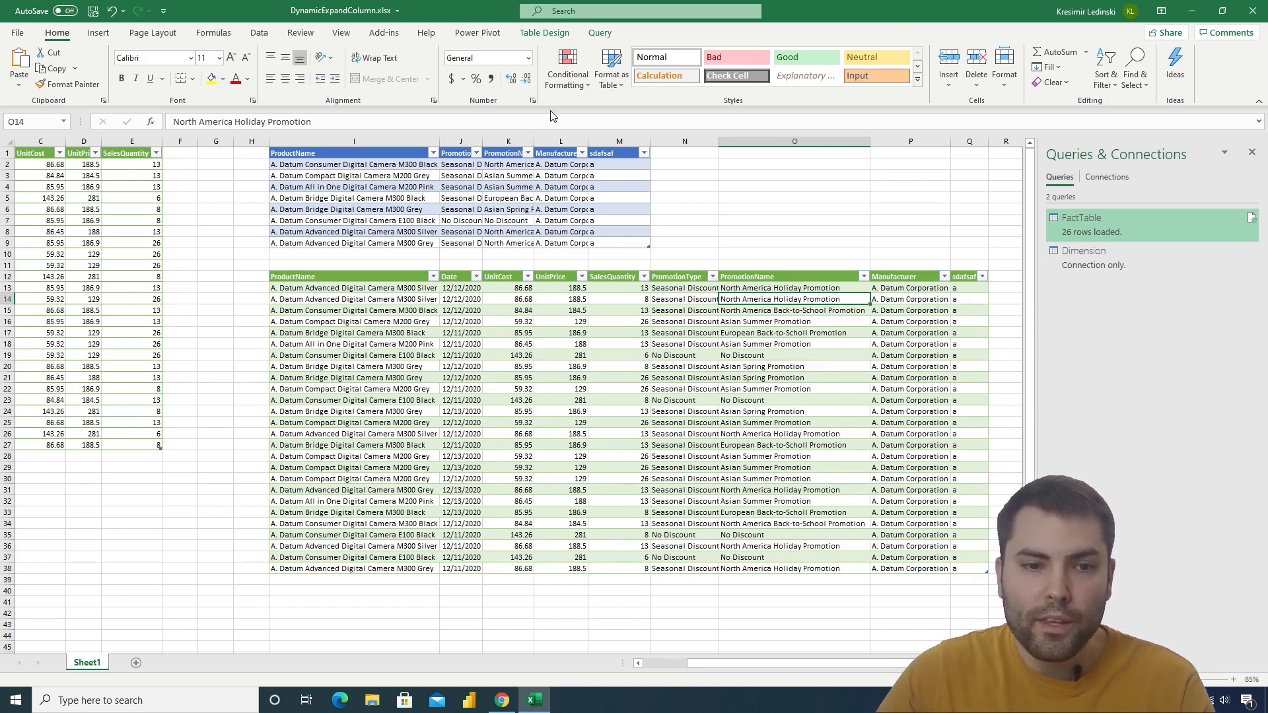
left_click_drag(753, 672, 729, 676)
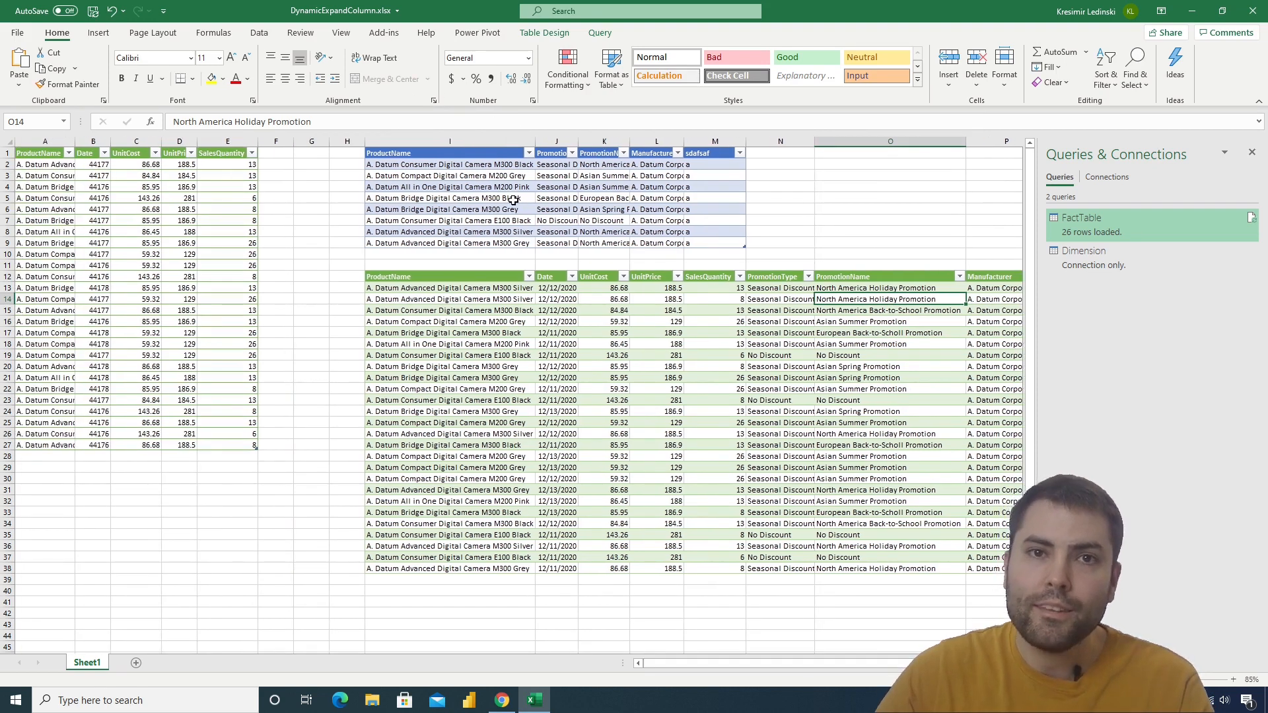